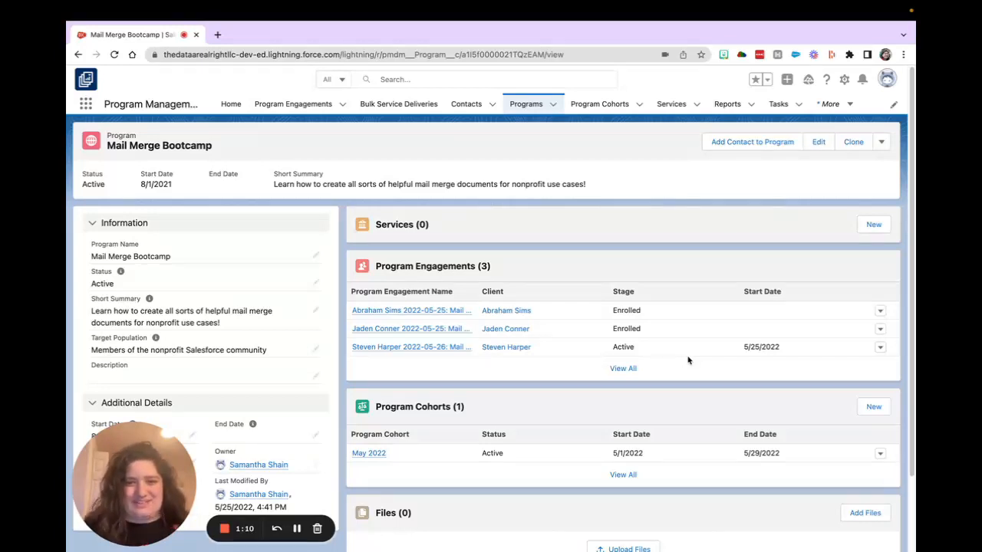
- Add an existing contact to the Mail Merge Bootcamp program with role Volunteer, stage Active and program cohort May 2022
{"action": "left_click", "coordinate": [876, 224]}
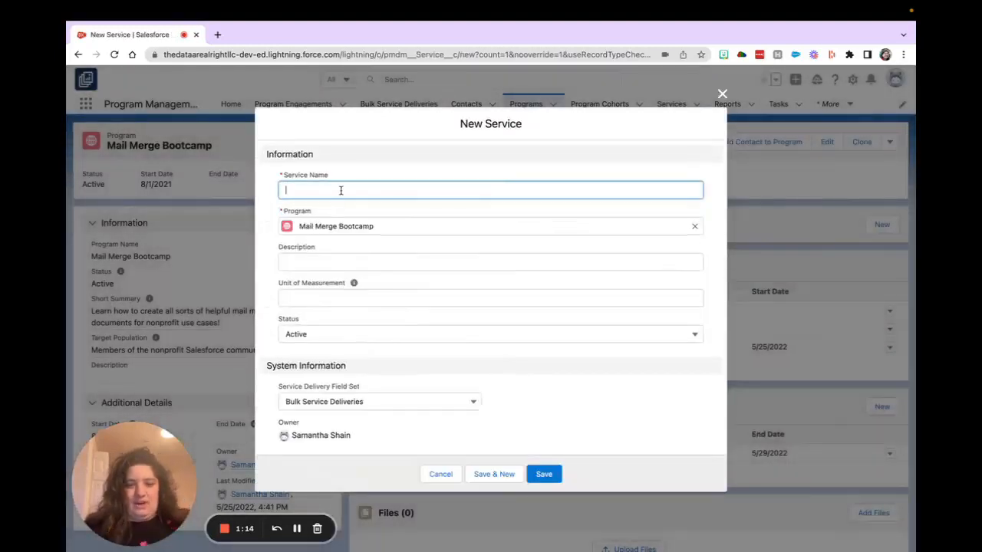
{"action": "left_click", "coordinate": [723, 93]}
{"action": "left_click", "coordinate": [736, 144]}
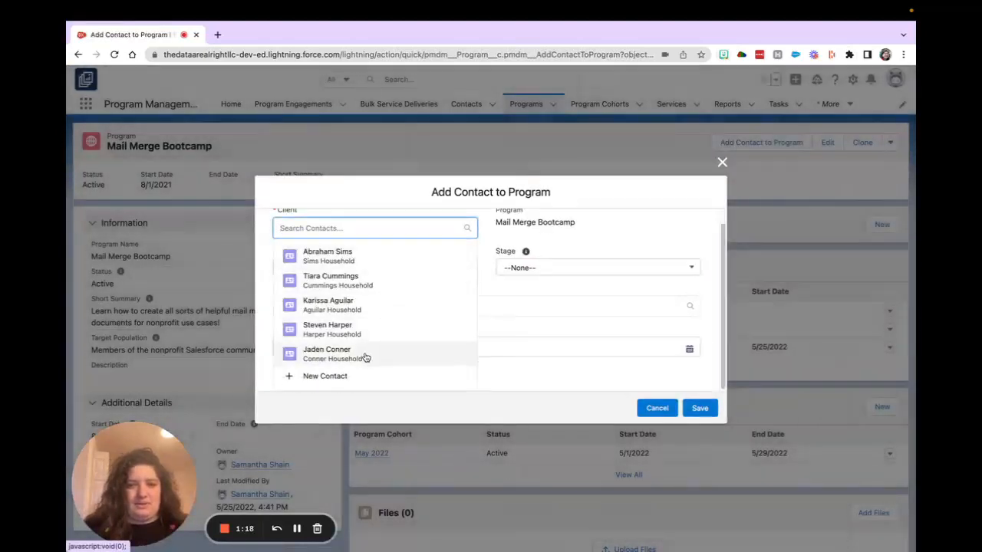
{"action": "left_click", "coordinate": [363, 358]}
{"action": "left_click", "coordinate": [386, 284]}
{"action": "left_click", "coordinate": [373, 345]}
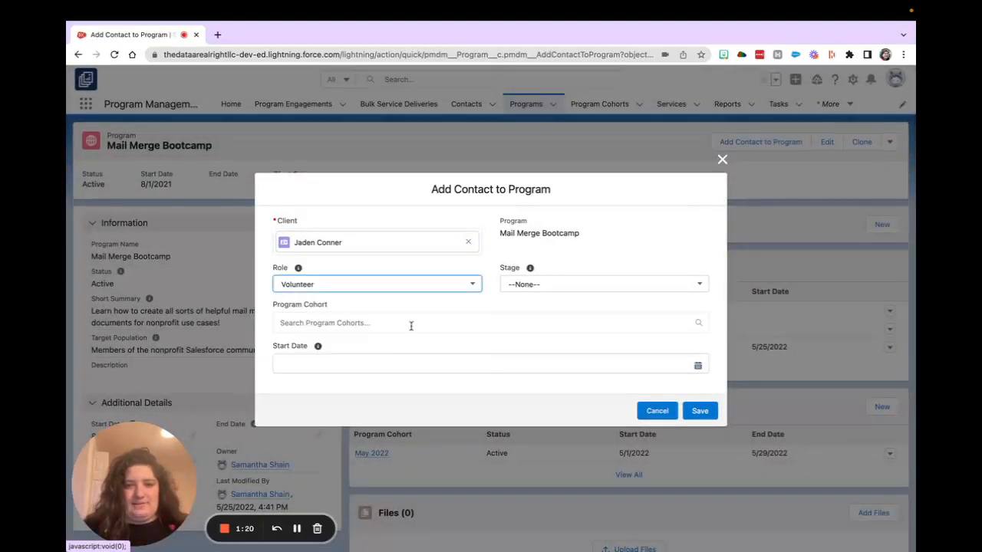
{"action": "left_click", "coordinate": [527, 284]}
{"action": "left_click", "coordinate": [559, 356]}
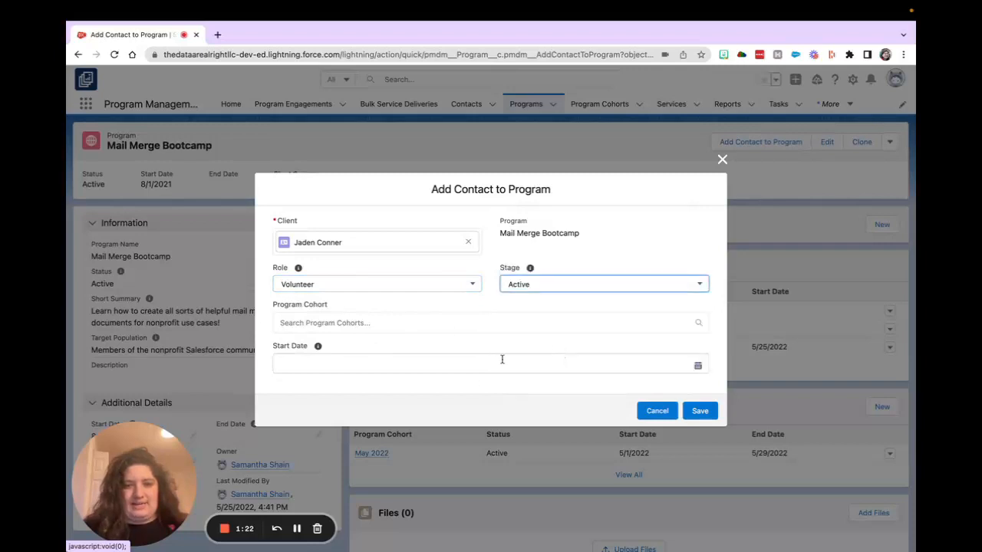
{"action": "left_click", "coordinate": [447, 324]}
{"action": "left_click", "coordinate": [423, 348]}
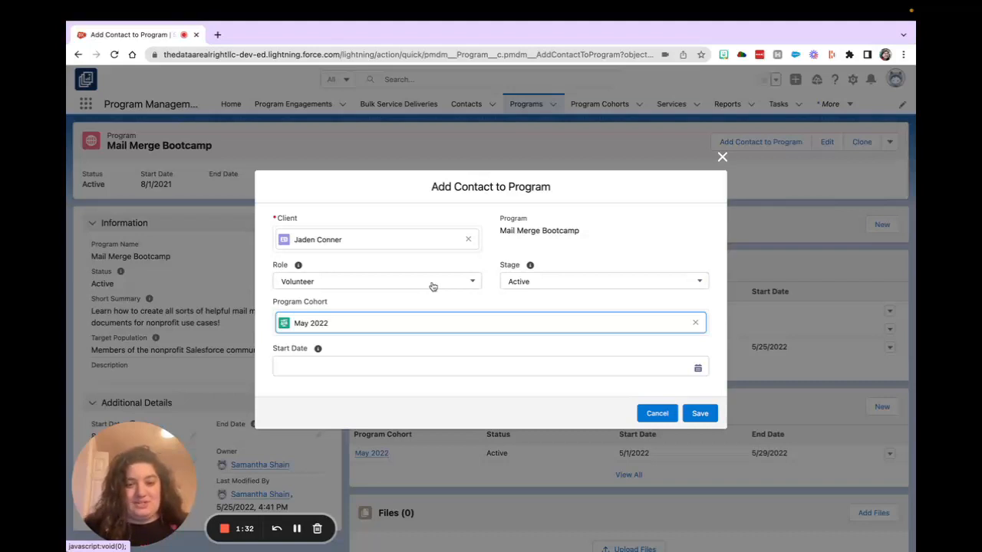
{"action": "left_click", "coordinate": [694, 417]}
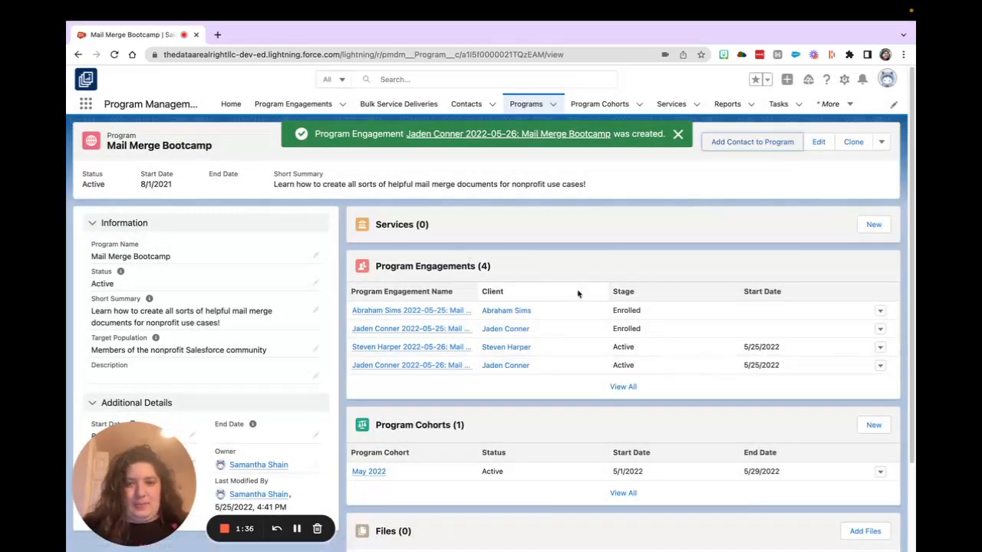
- Review the full list of the program's engagements, including the newly added one, and return to the program record
{"action": "left_click", "coordinate": [631, 389]}
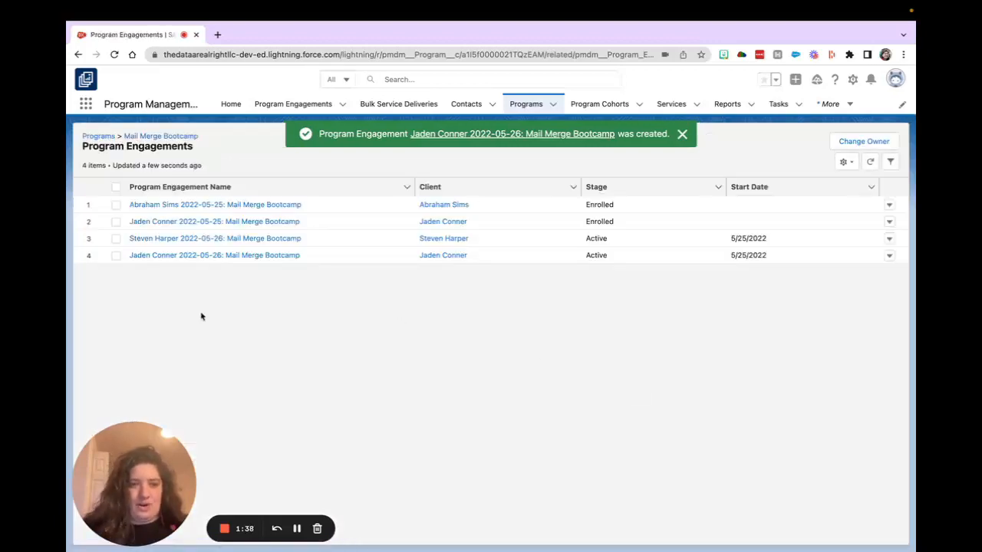
{"action": "key", "text": "ctrl+Left"}
{"action": "key", "text": "ctrl+Right"}
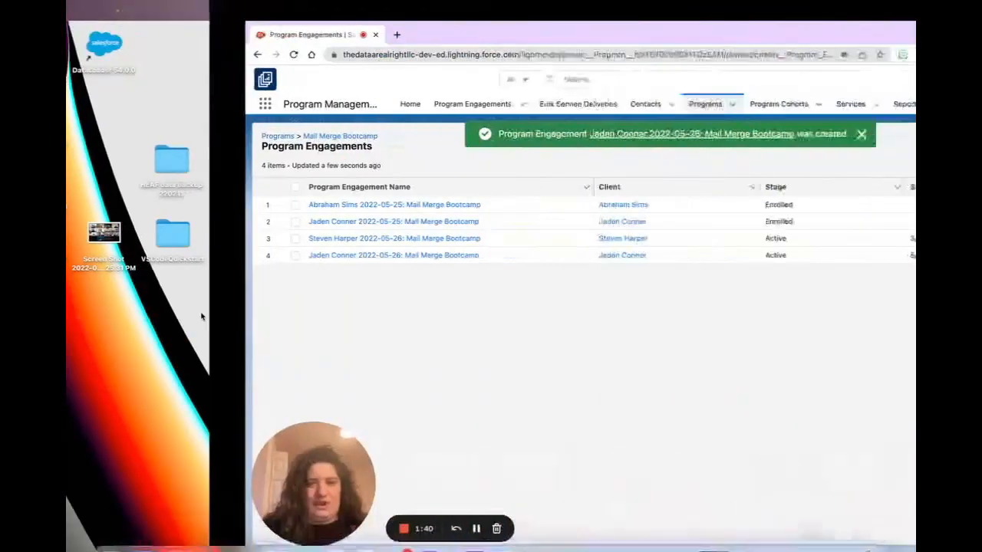
{"action": "left_click", "coordinate": [78, 56]}
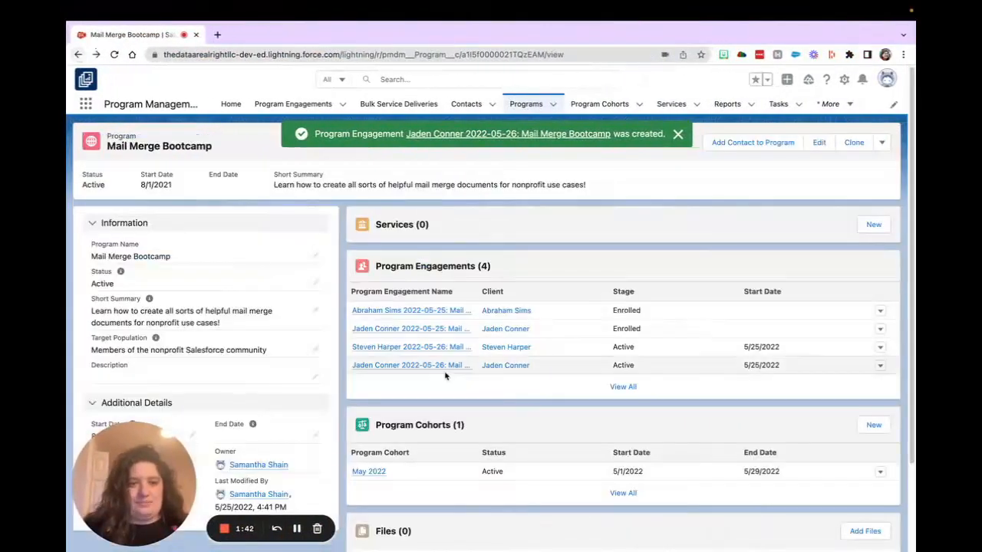
- Run the Merge Participation Certificates action for the May 2022 program cohort and download its results
{"action": "left_click", "coordinate": [369, 472]}
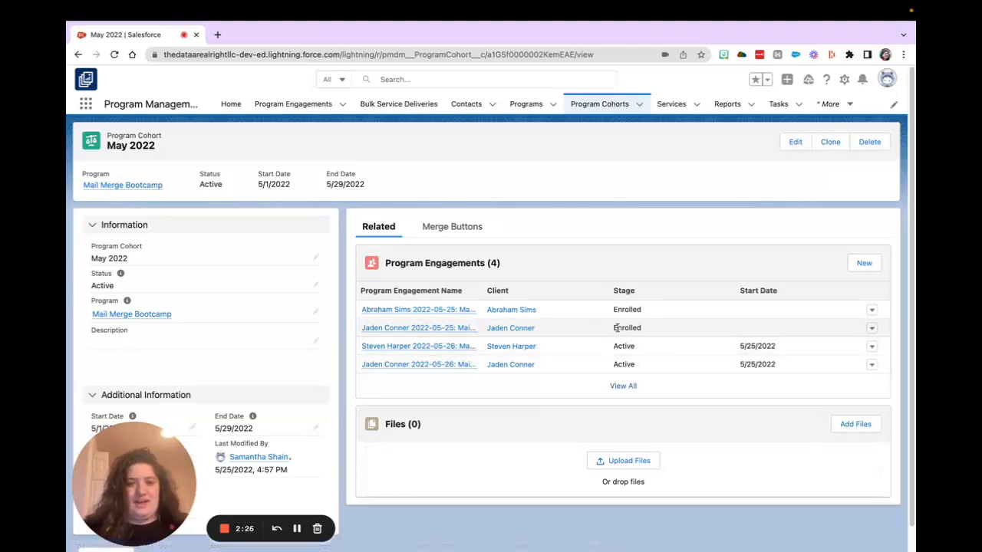
{"action": "left_click", "coordinate": [461, 228]}
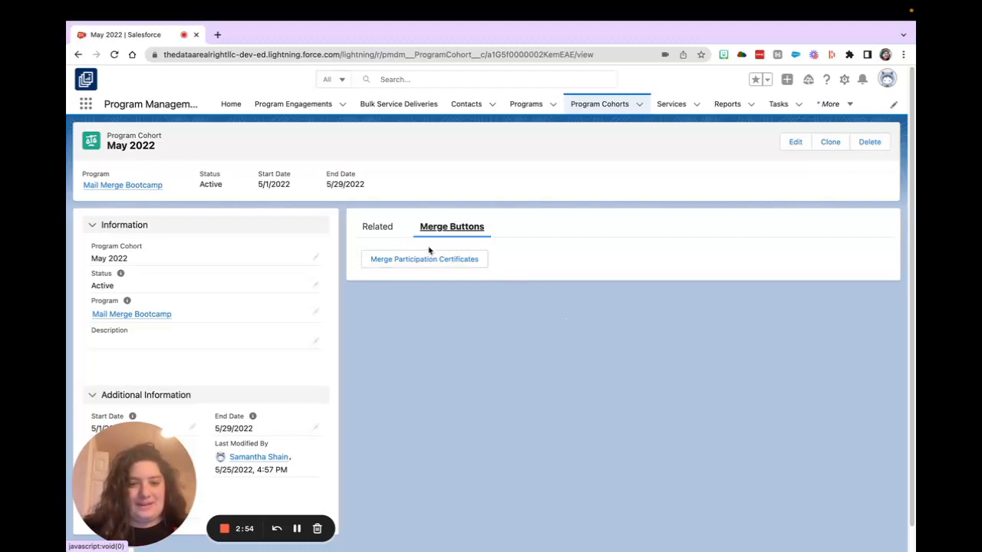
{"action": "left_click", "coordinate": [463, 265]}
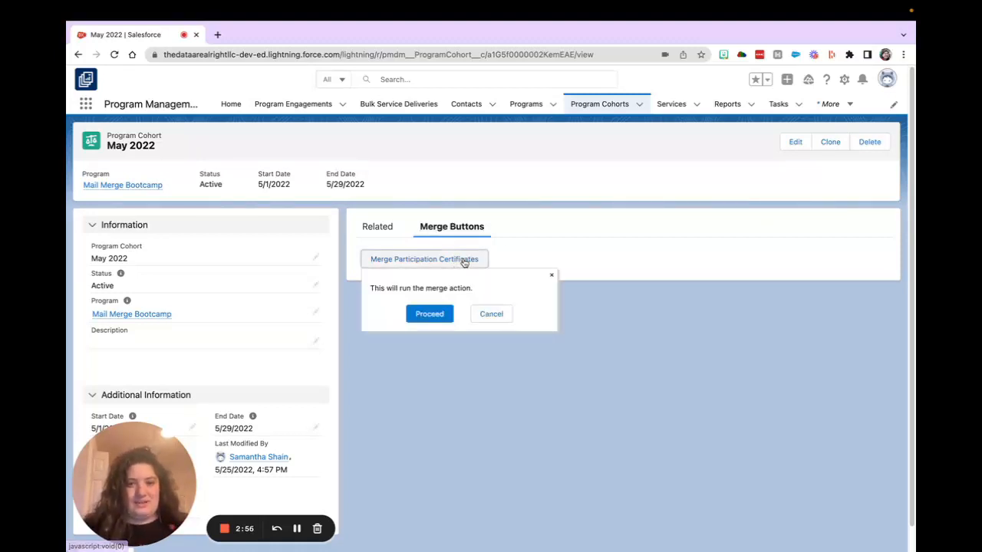
{"action": "left_click", "coordinate": [441, 314]}
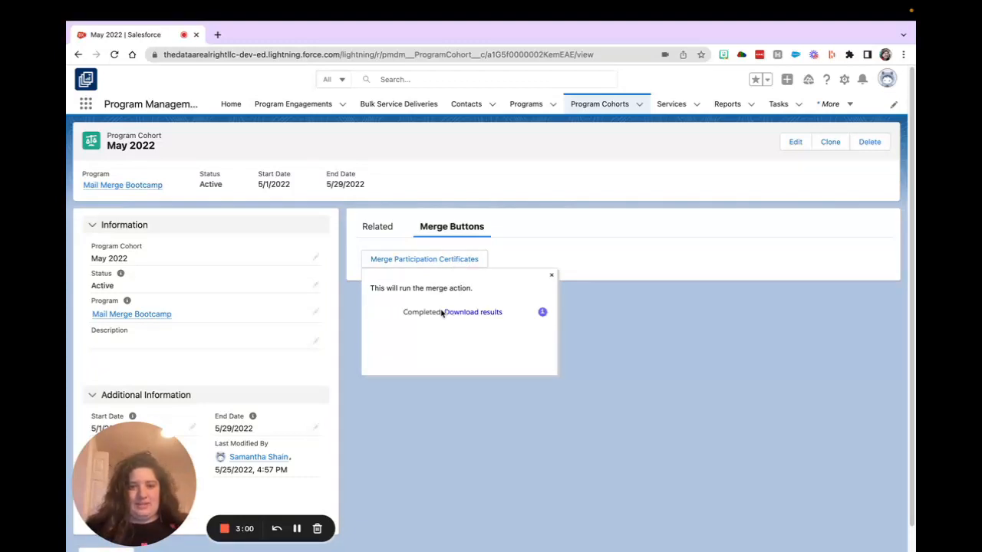
{"action": "left_click", "coordinate": [482, 313]}
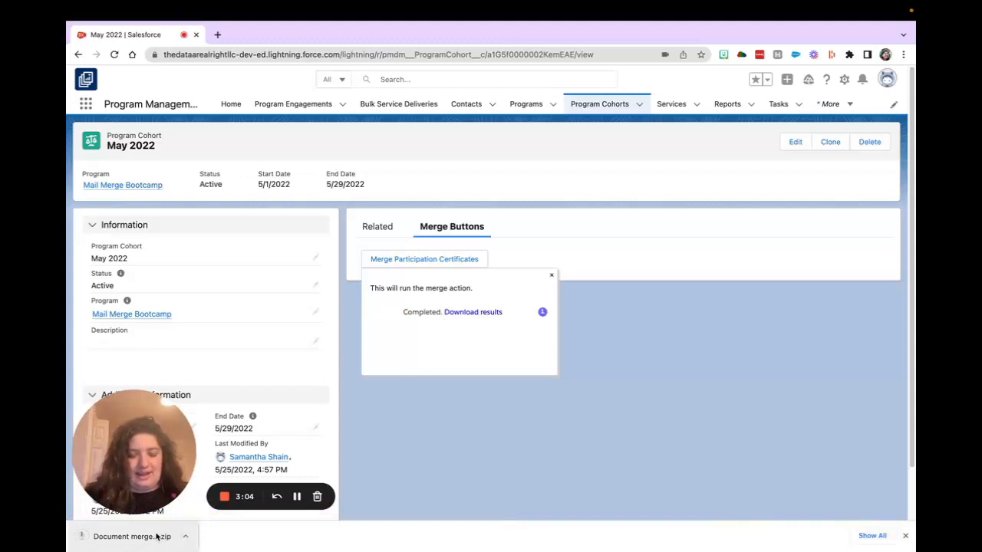
- Extract the downloaded document merge archive and inspect the first three merged participation certificates in Word
{"action": "left_click", "coordinate": [155, 537]}
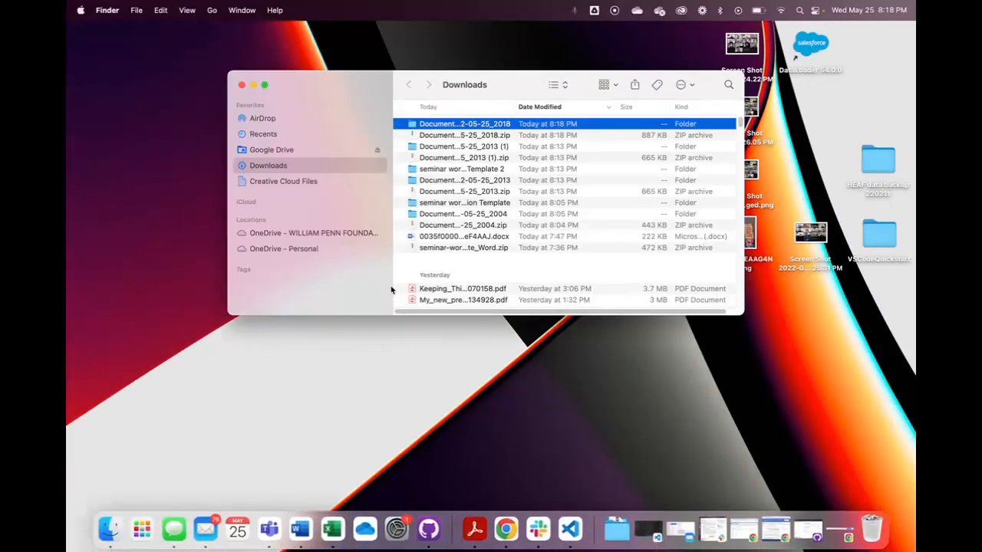
{"action": "double_click", "coordinate": [450, 124]}
{"action": "double_click", "coordinate": [457, 124]}
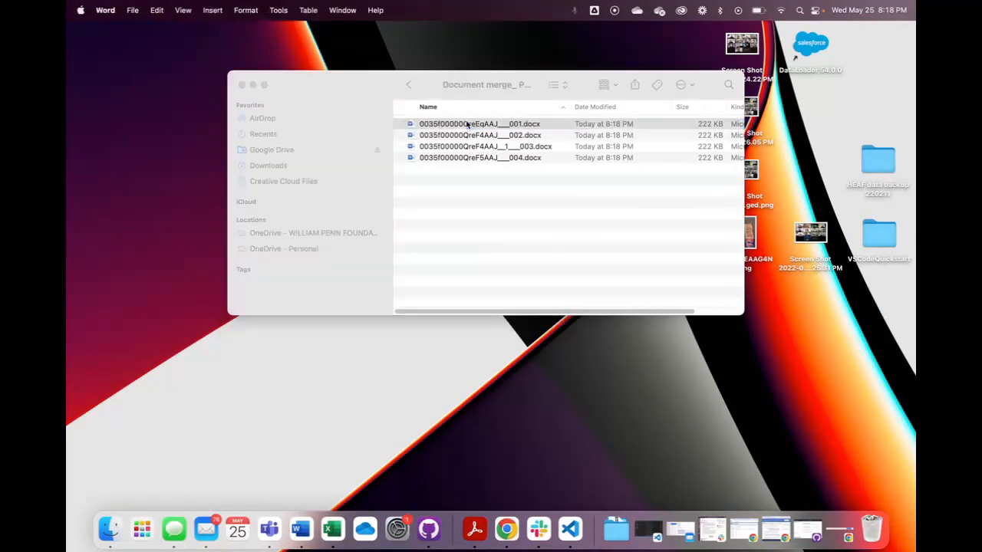
{"action": "left_click", "coordinate": [626, 223]}
{"action": "double_click", "coordinate": [499, 136]}
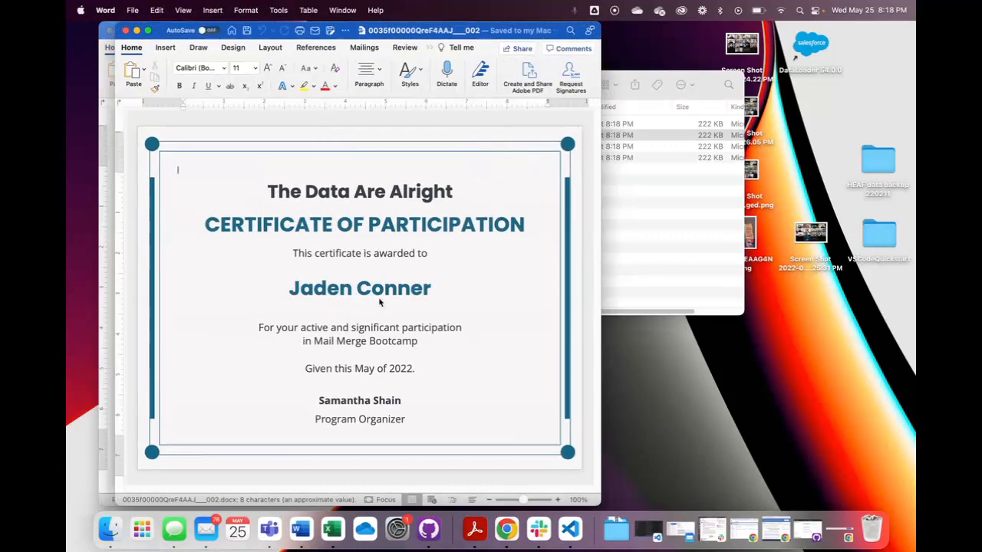
{"action": "left_click", "coordinate": [612, 244]}
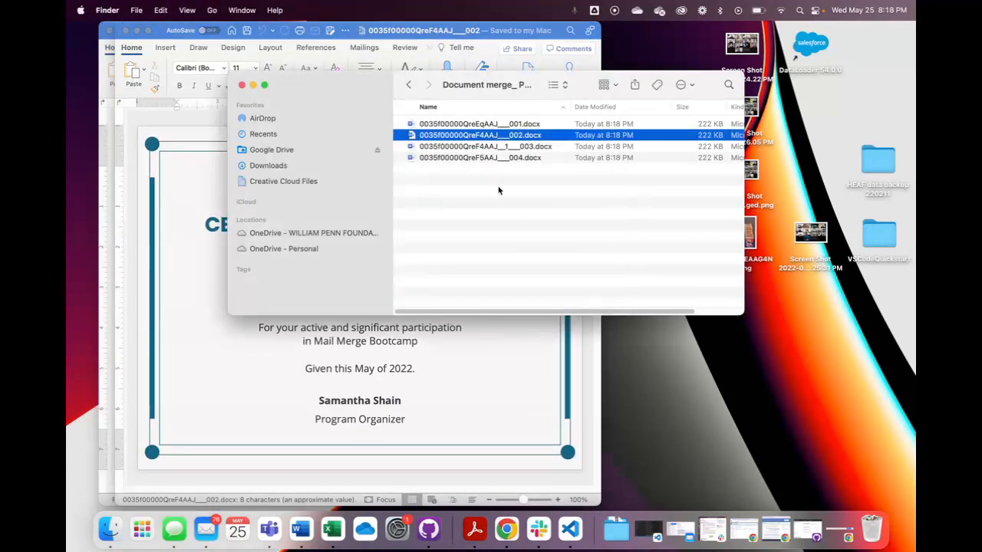
{"action": "double_click", "coordinate": [483, 149]}
{"action": "left_click", "coordinate": [714, 278]}
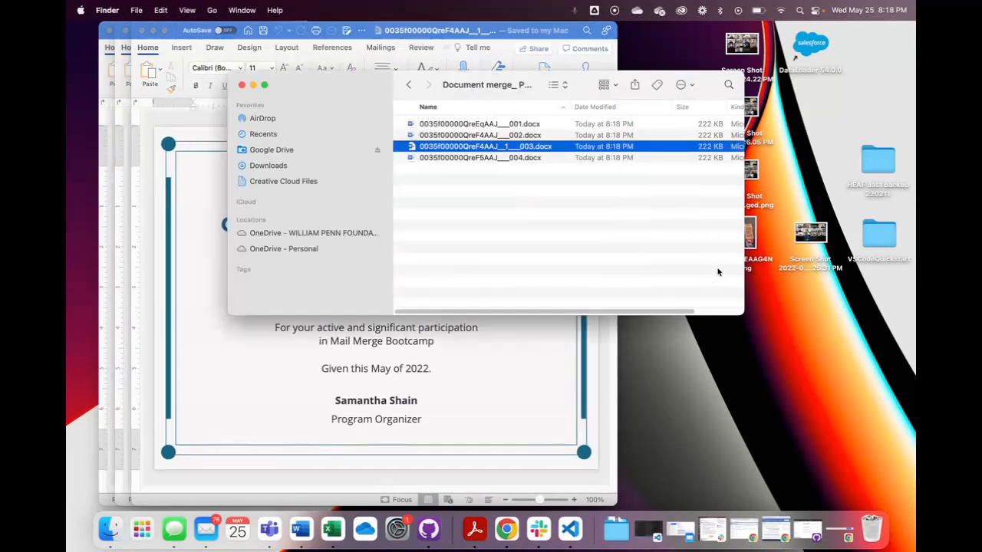
{"action": "left_click", "coordinate": [518, 122]}
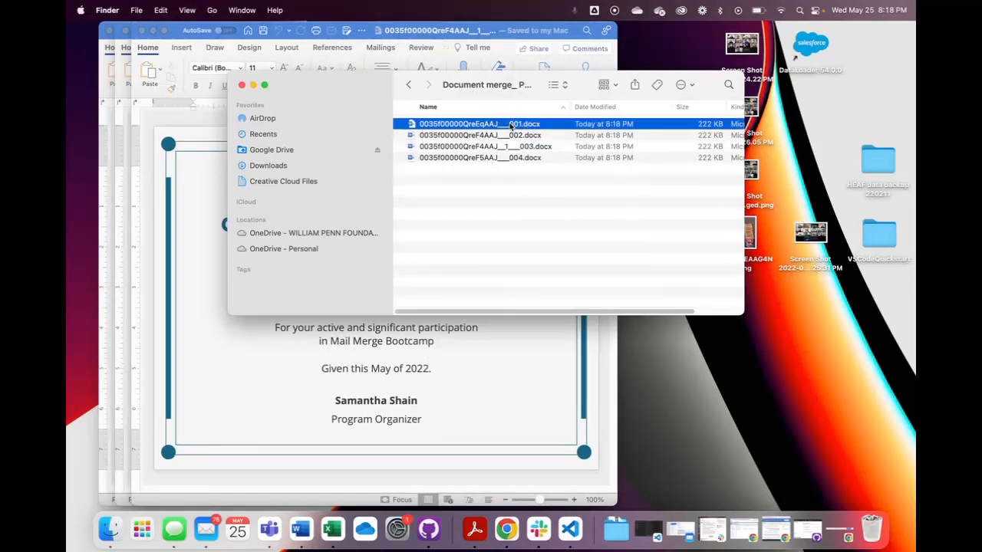
{"action": "left_click", "coordinate": [463, 159], "text": "shift"}
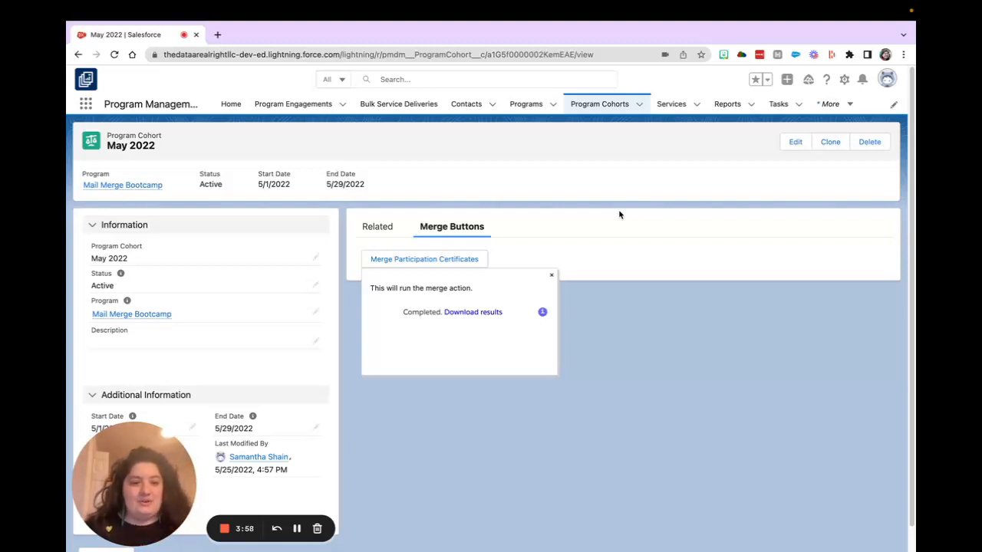
- Switch to Apsona, find the Program Engagement object using "program", and show all of its records
{"action": "left_click", "coordinate": [830, 103]}
{"action": "left_click", "coordinate": [787, 150]}
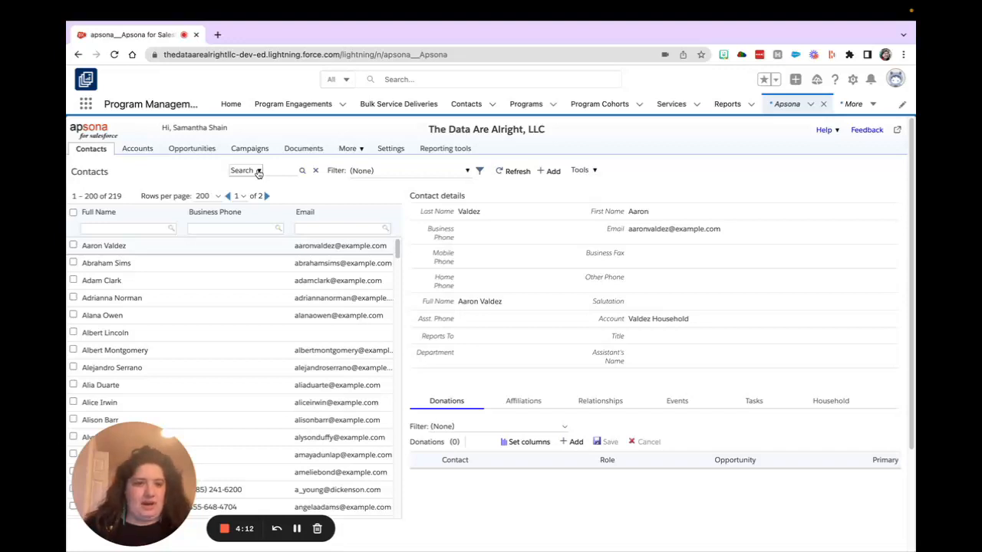
{"action": "left_click", "coordinate": [353, 151]}
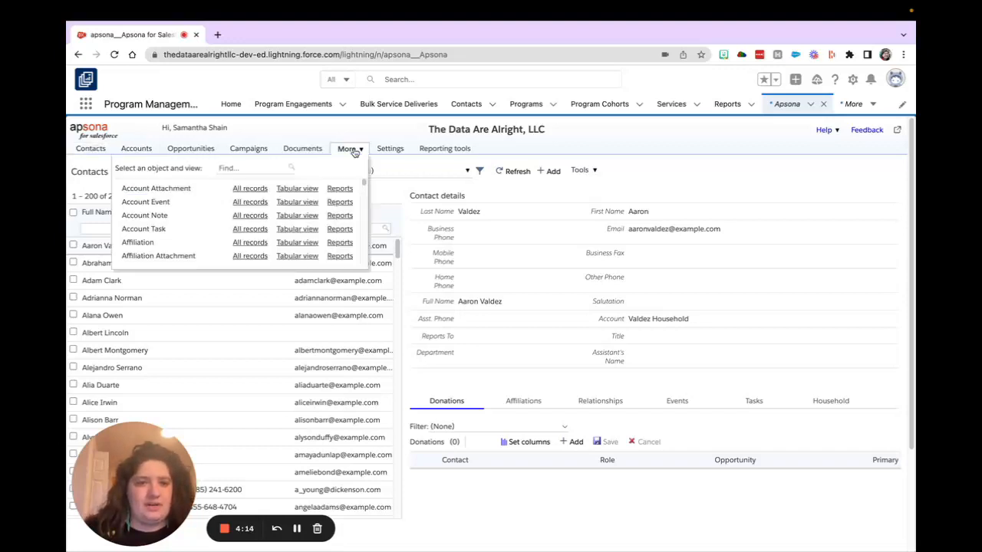
{"action": "left_click", "coordinate": [223, 168]}
{"action": "type", "text": "program"}
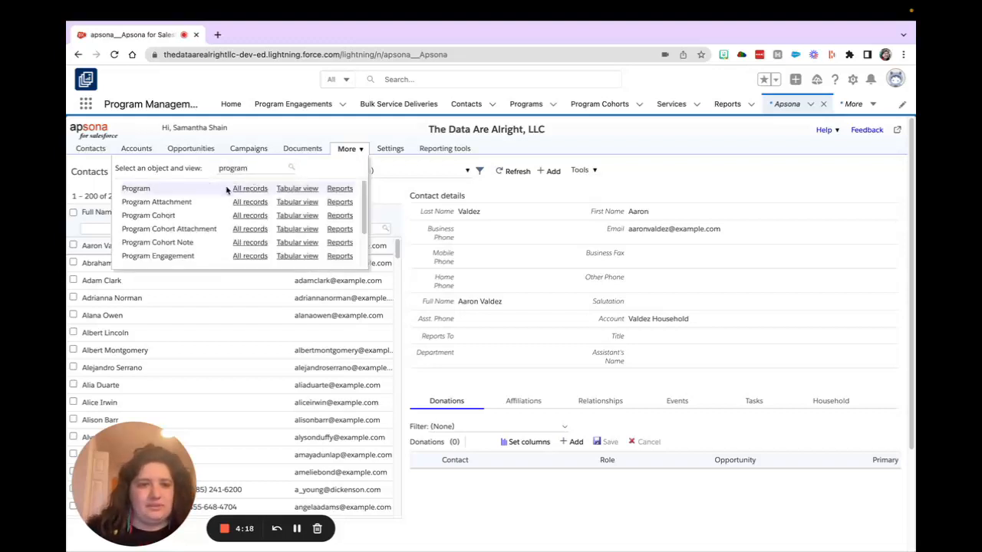
{"action": "left_click", "coordinate": [256, 256]}
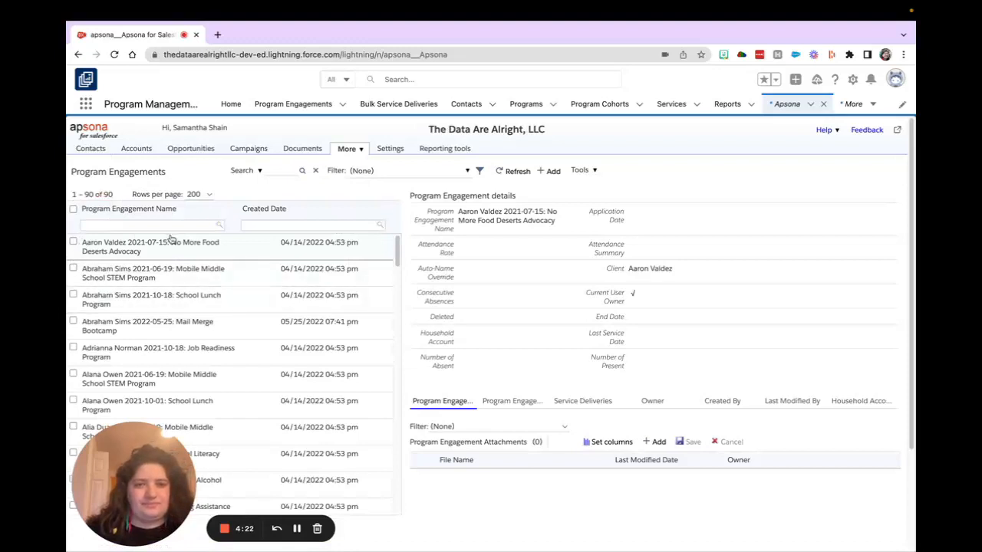
- Open the existing merge action "Document merge: PMM Participation Certificate" for editing before running, and proceed to its document merge options
{"action": "left_click", "coordinate": [582, 171]}
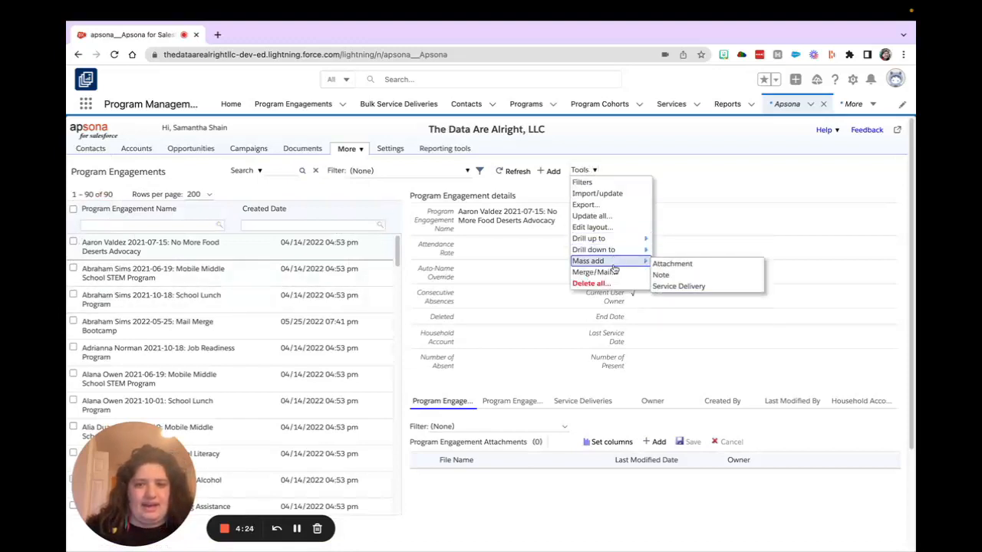
{"action": "left_click", "coordinate": [612, 275]}
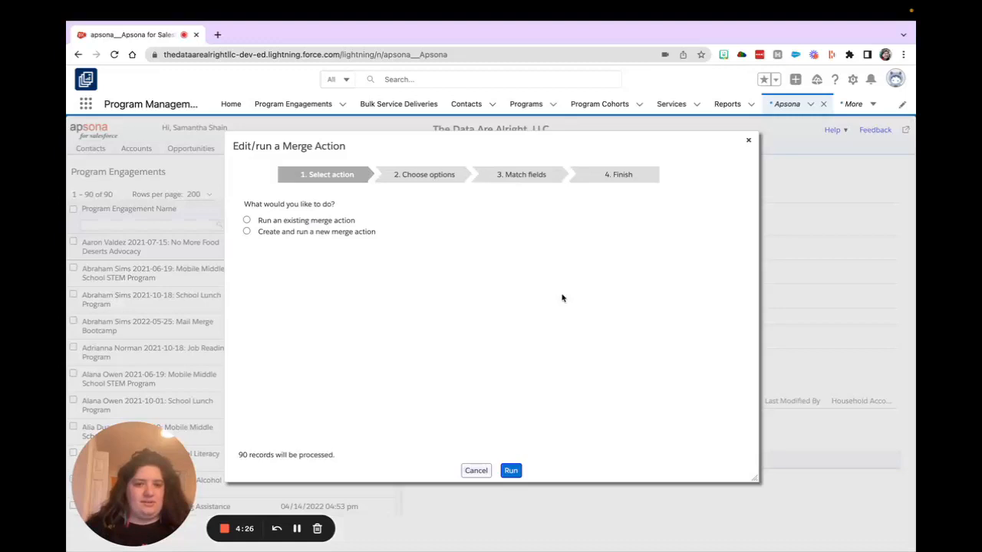
{"action": "left_click", "coordinate": [297, 222]}
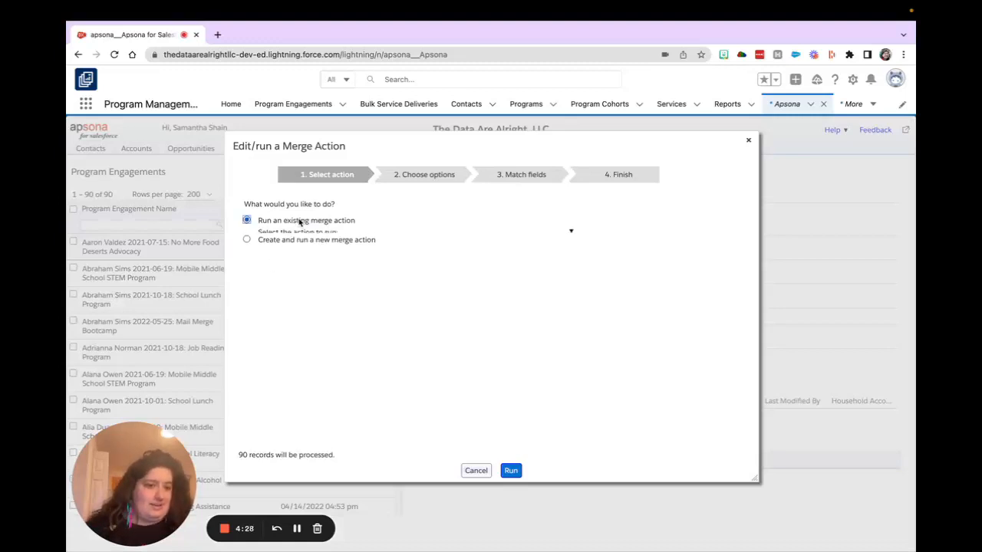
{"action": "left_click", "coordinate": [371, 236]}
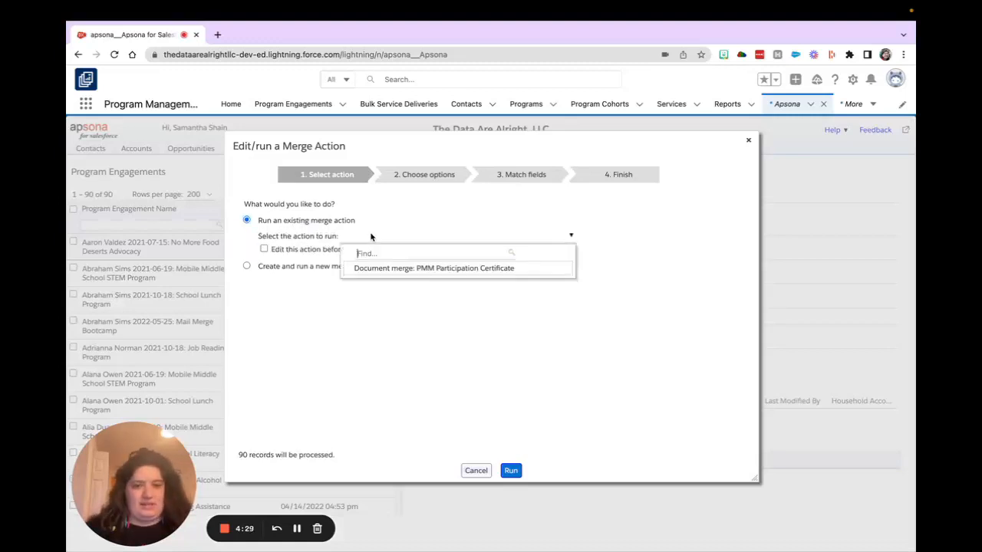
{"action": "left_click", "coordinate": [453, 269]}
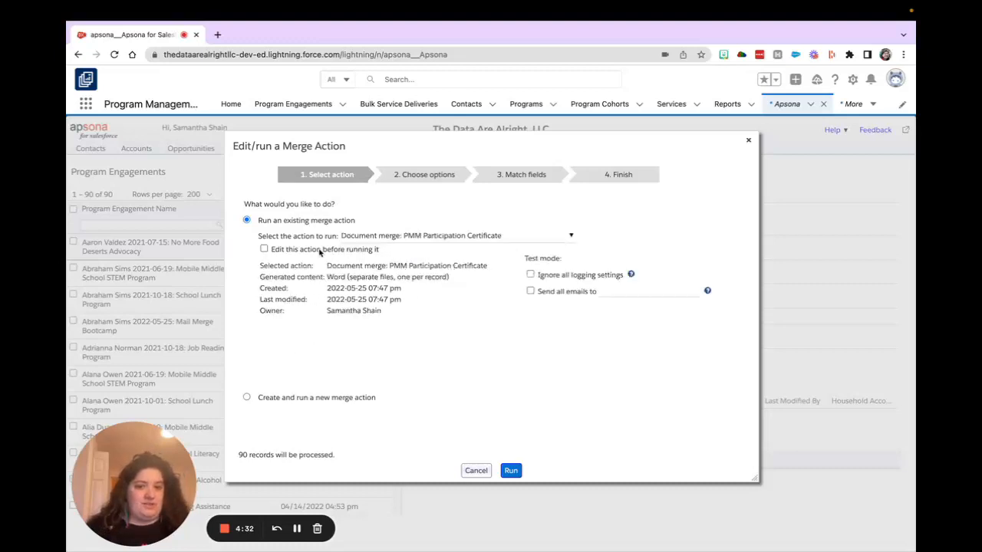
{"action": "left_click", "coordinate": [264, 249]}
{"action": "left_click", "coordinate": [511, 471]}
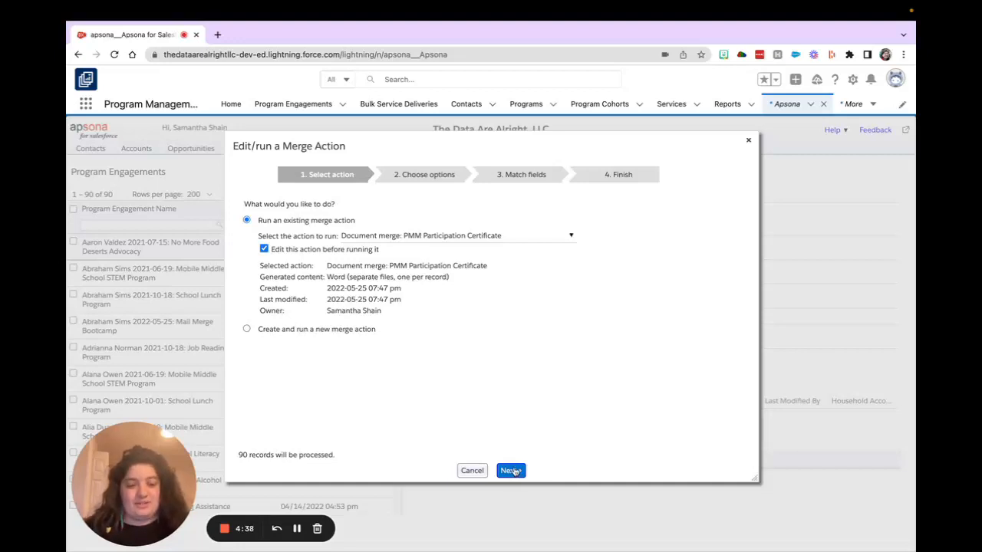
{"action": "left_click", "coordinate": [512, 471]}
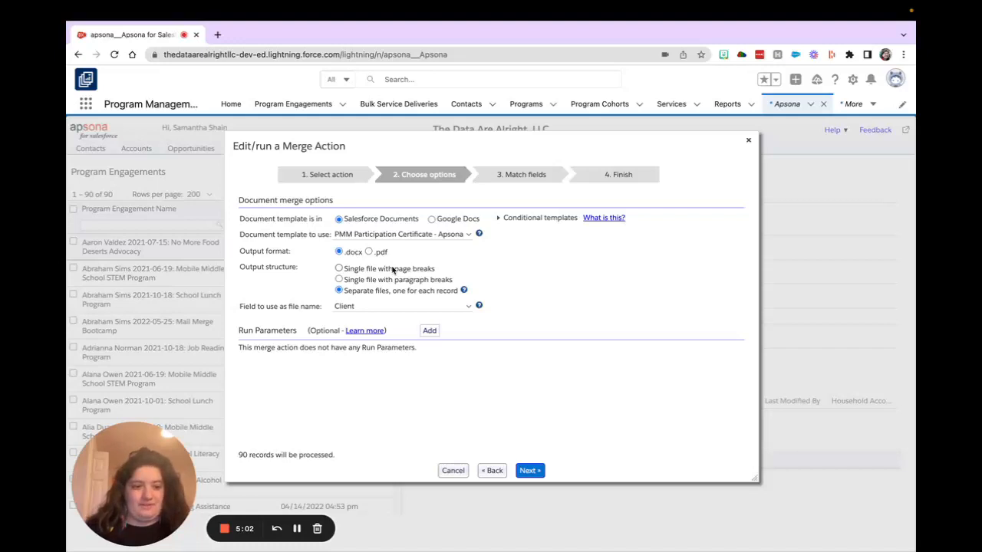
- Set the field used for the merged documents' file names to Program Engagement Name
{"action": "left_click", "coordinate": [351, 309]}
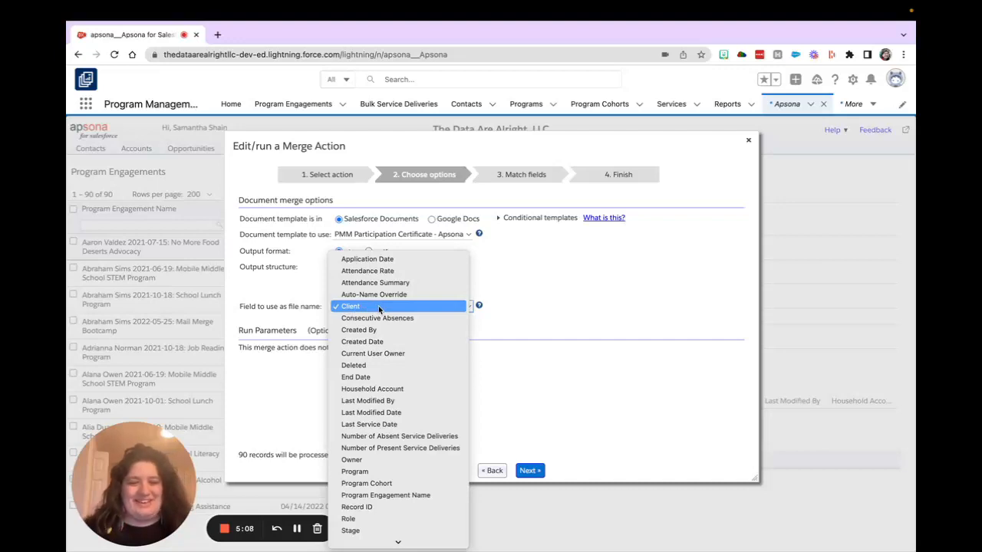
{"action": "left_click", "coordinate": [379, 306]}
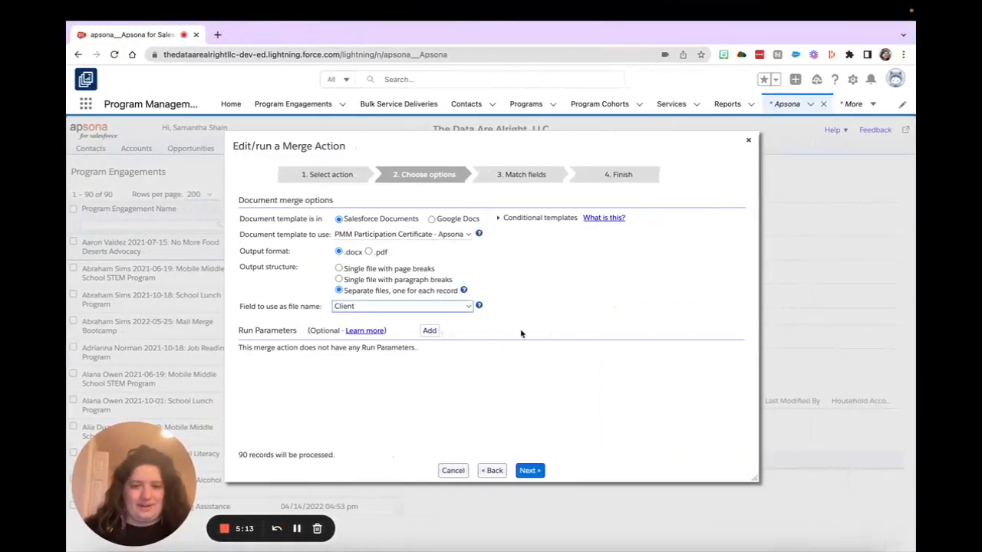
{"action": "left_click", "coordinate": [449, 305]}
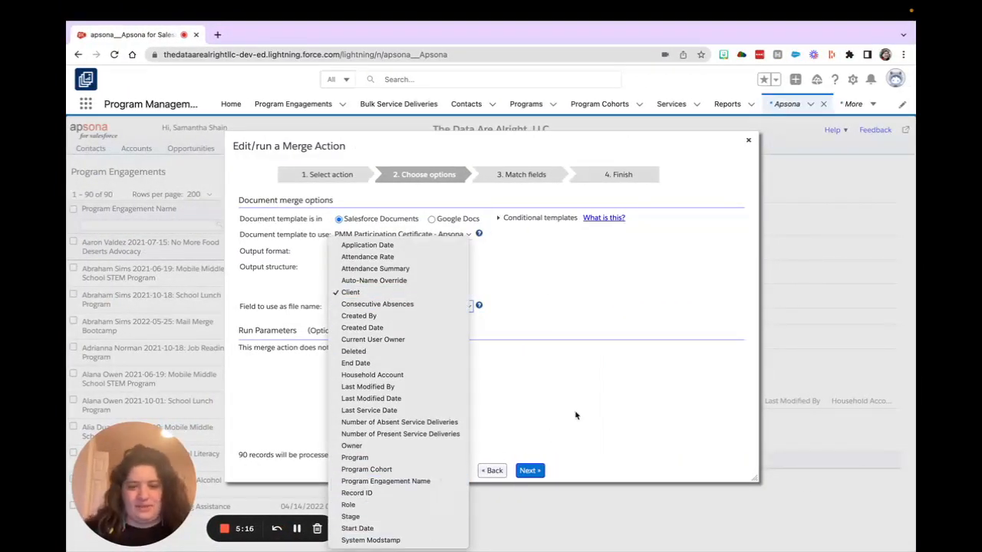
{"action": "left_click", "coordinate": [412, 482]}
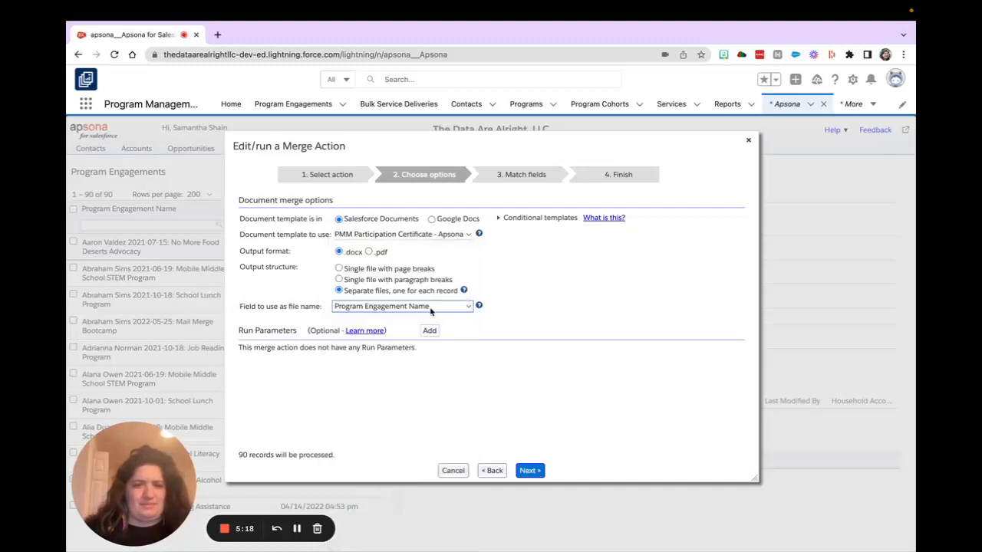
- Accept the matched merge fields, save and run the merge action on the 90 program engagements, and download the results
{"action": "left_click", "coordinate": [530, 471]}
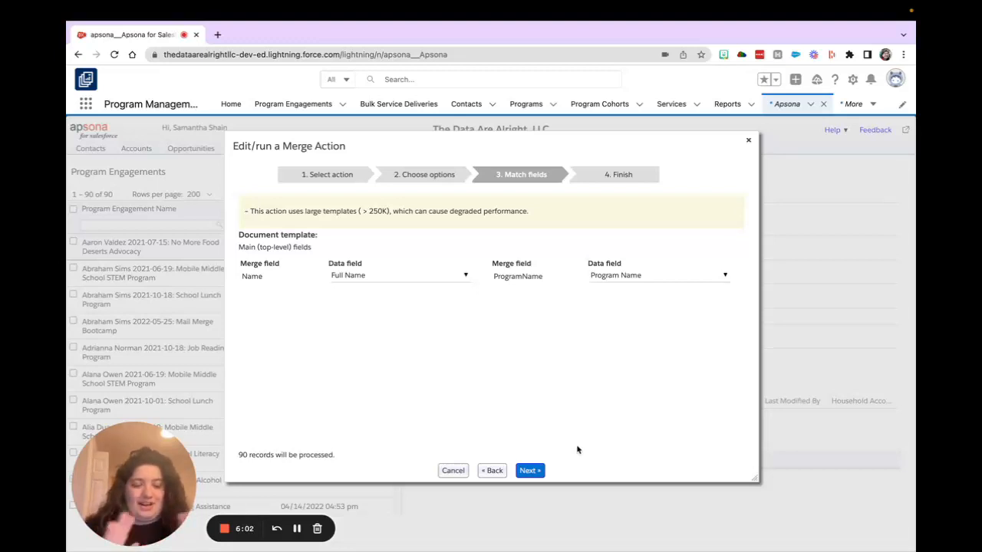
{"action": "left_click", "coordinate": [531, 471]}
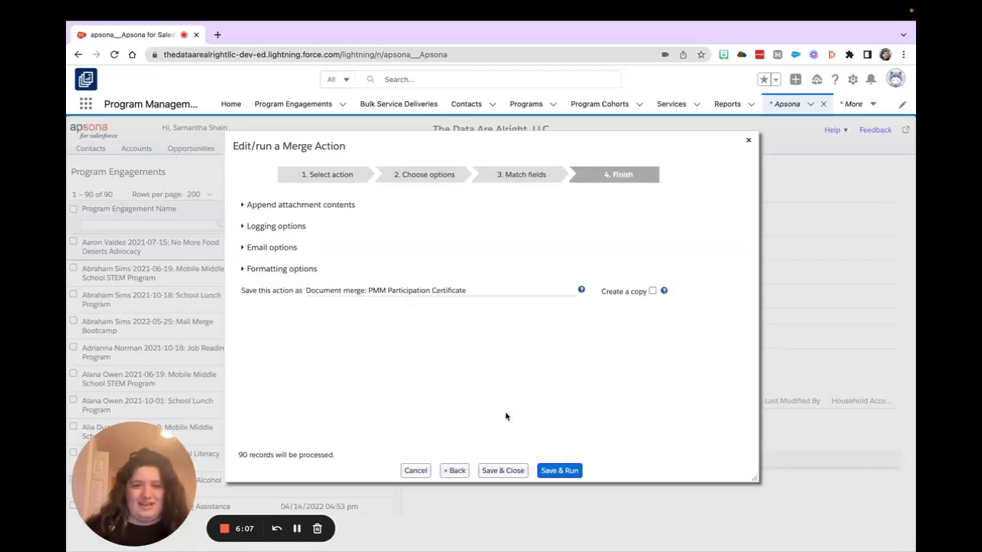
{"action": "left_click", "coordinate": [566, 471]}
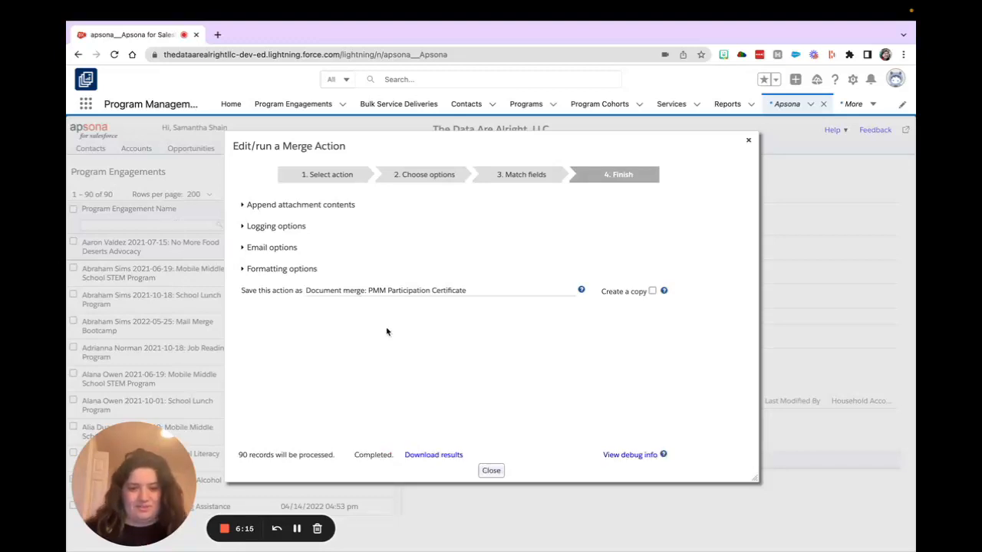
{"action": "left_click", "coordinate": [437, 455]}
- Check the full file names in the extracted merge folder and inspect the first participation certificate in Word
{"action": "left_click", "coordinate": [123, 536]}
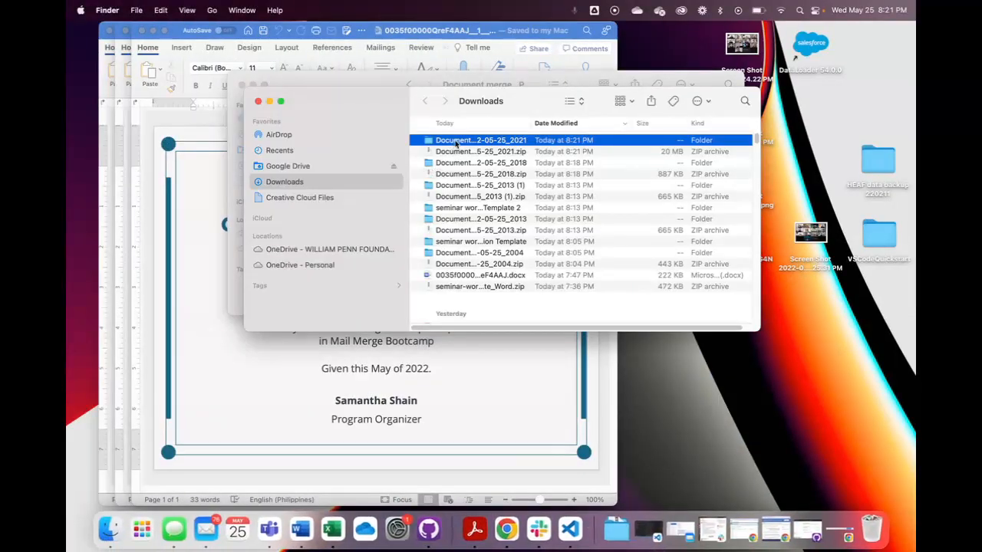
{"action": "double_click", "coordinate": [453, 142]}
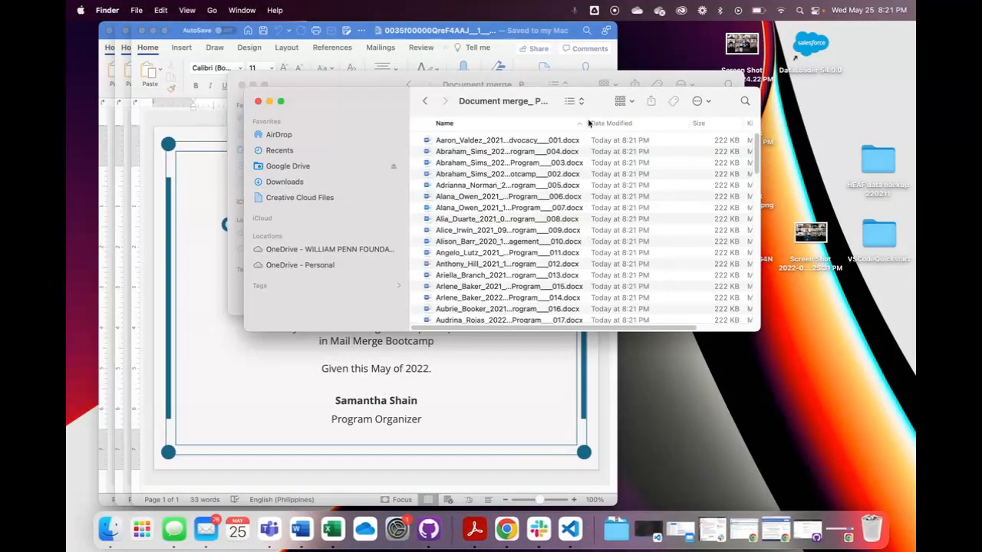
{"action": "left_click_drag", "start_coordinate": [585, 123], "coordinate": [649, 122]}
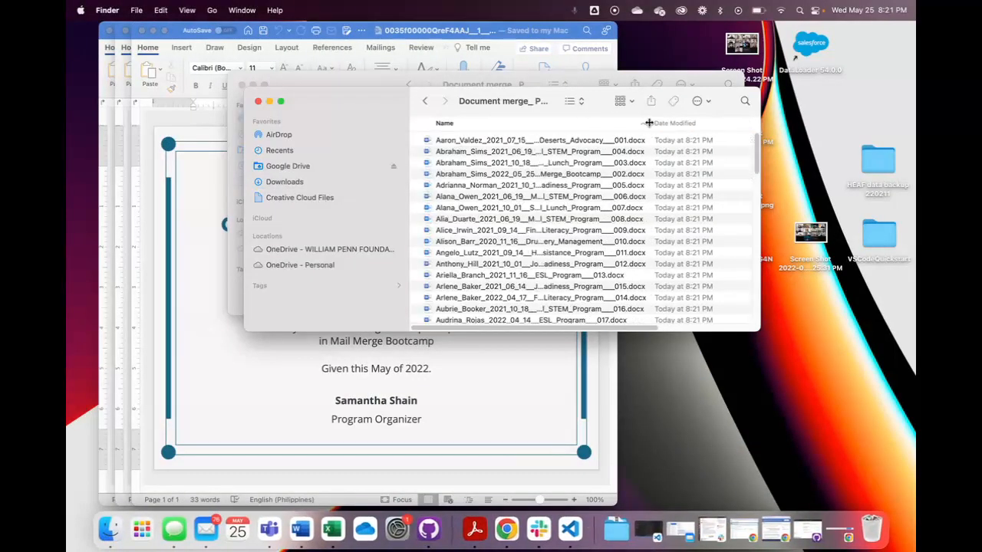
{"action": "double_click", "coordinate": [518, 141]}
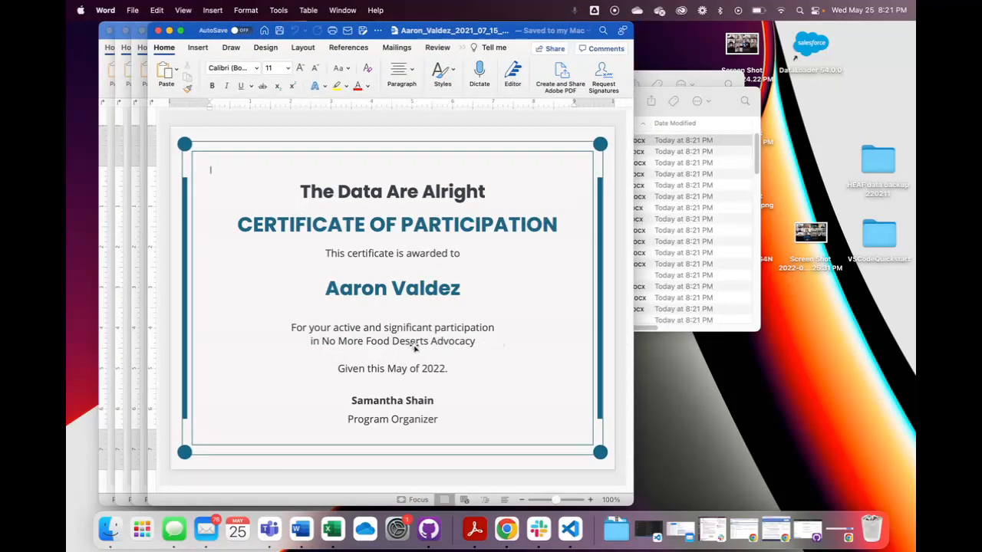
{"action": "left_click_drag", "start_coordinate": [381, 31], "coordinate": [743, 29]}
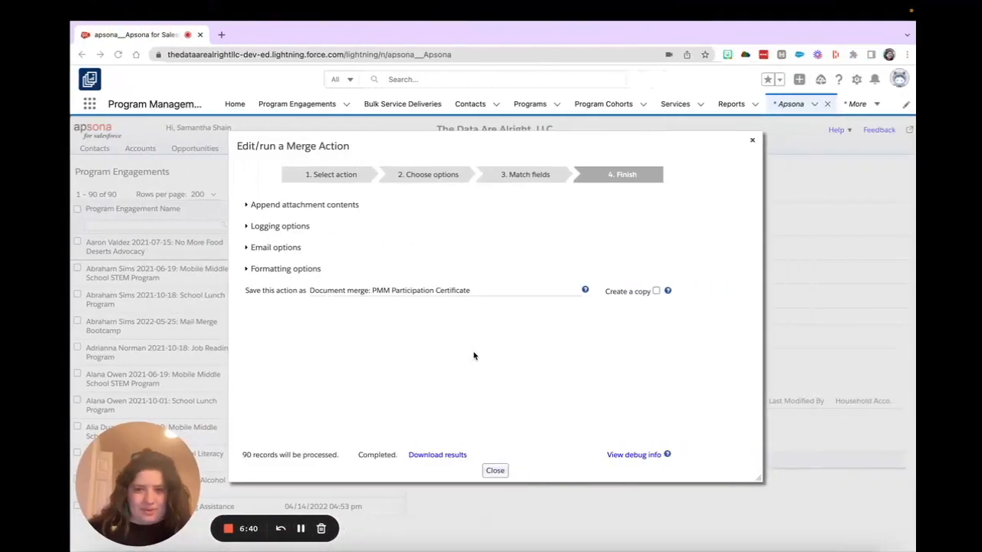
- Close the merge action, find "PMM Participation Certificate - Apsona.docx" in Apsona's Documents, and download and open it in Word
{"action": "left_click", "coordinate": [746, 142]}
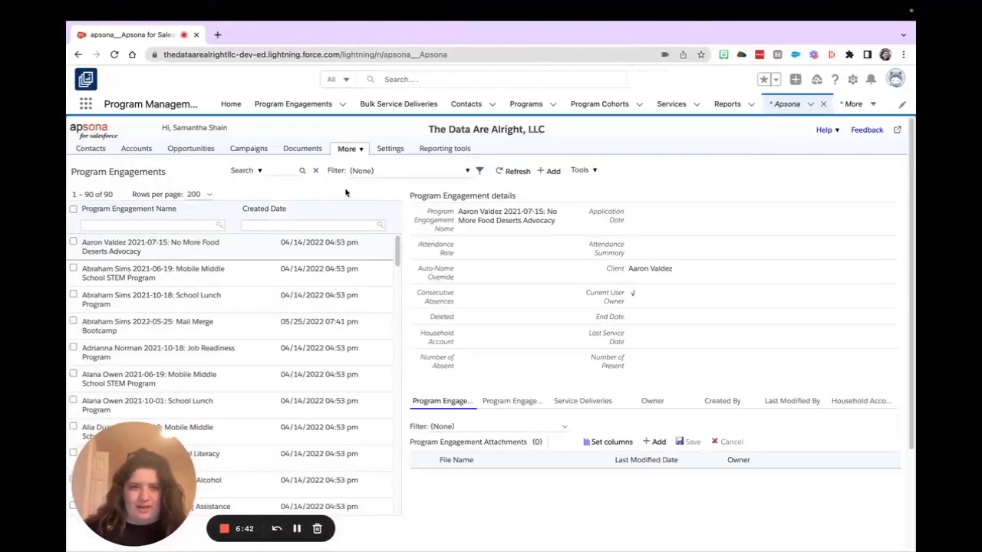
{"action": "left_click", "coordinate": [303, 150]}
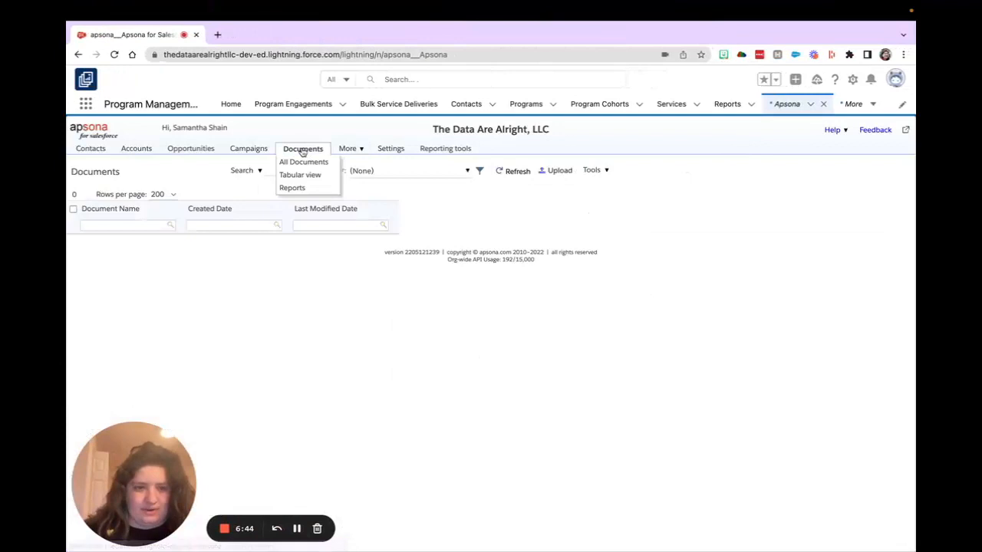
{"action": "scroll", "coordinate": [151, 345], "scroll_direction": "down", "scroll_amount": 5}
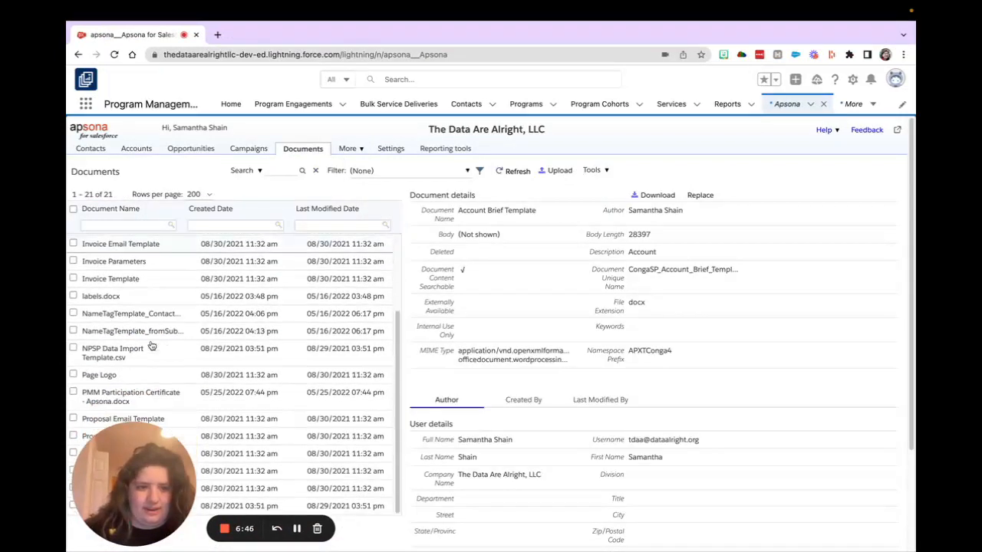
{"action": "left_click", "coordinate": [125, 266]}
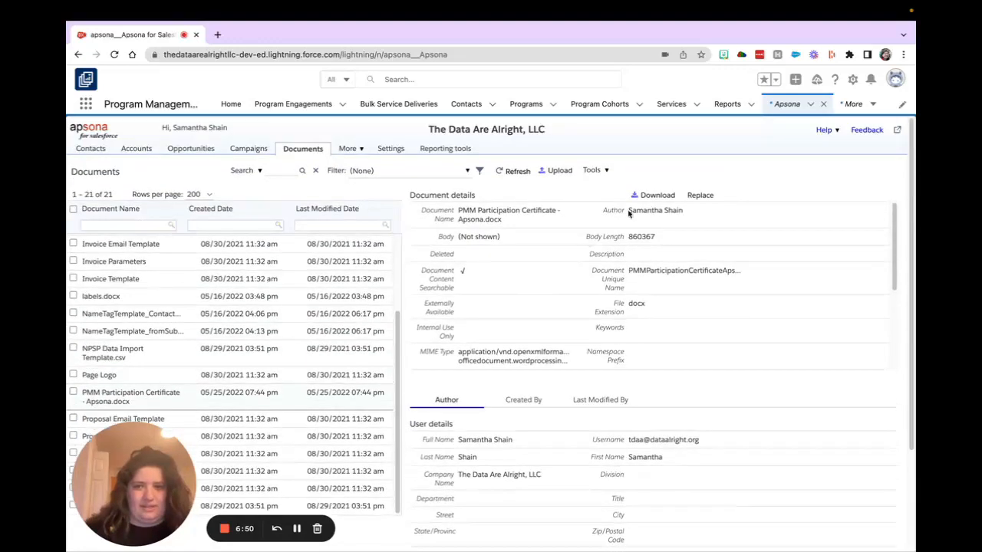
{"action": "left_click", "coordinate": [654, 200]}
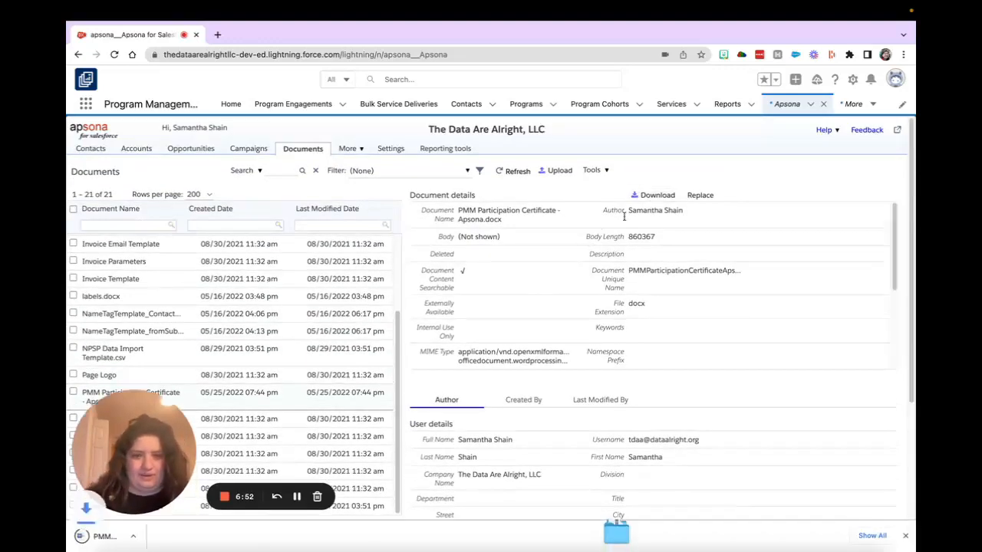
{"action": "left_click", "coordinate": [82, 542]}
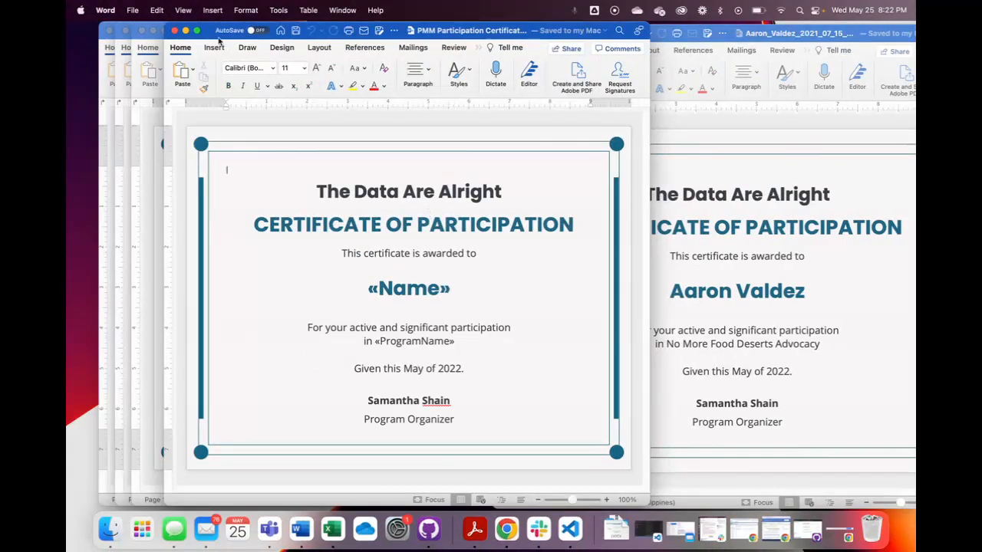
- Show the certificate template full screen and select its «Name» merge field
{"action": "left_click", "coordinate": [197, 30]}
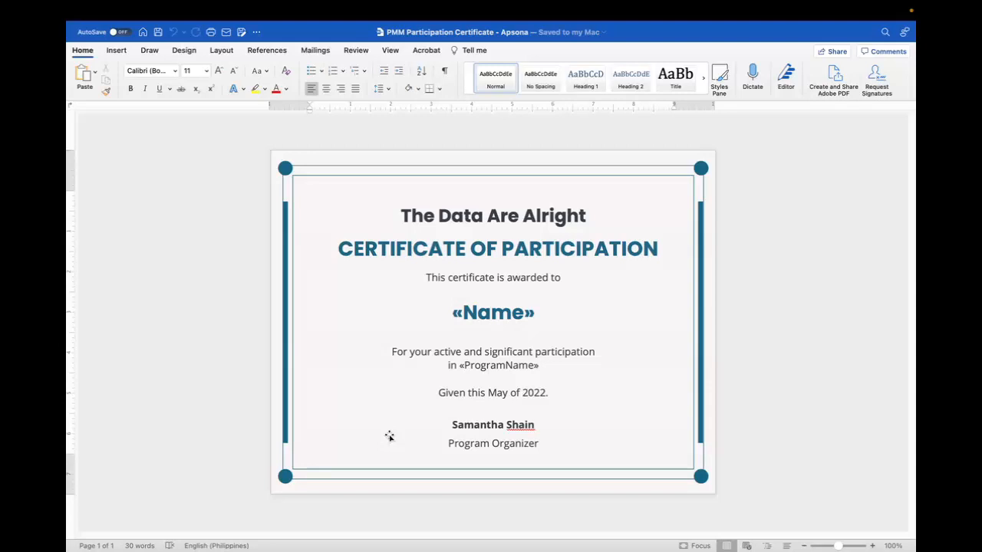
{"action": "left_click", "coordinate": [528, 320]}
{"action": "double_click", "coordinate": [517, 319]}
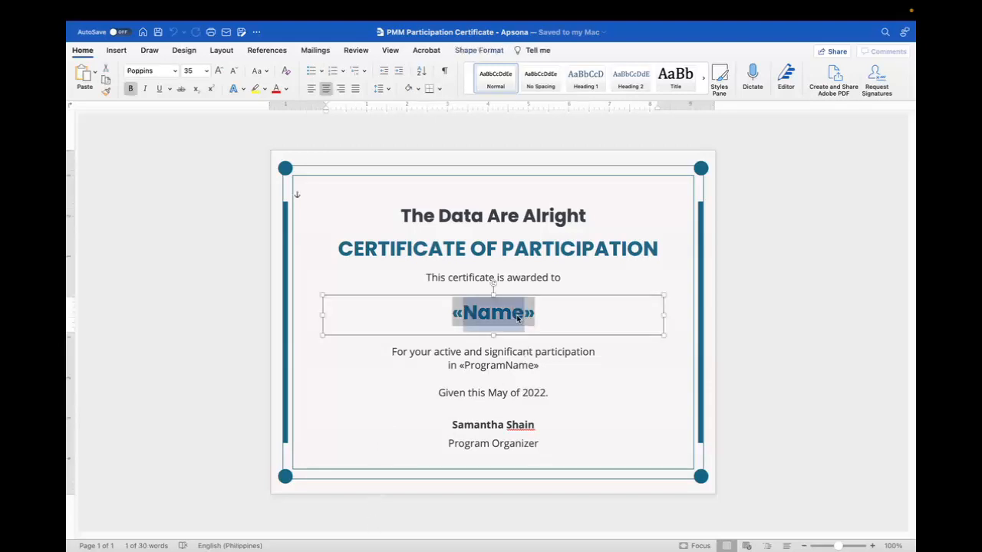
{"action": "triple_click", "coordinate": [518, 319]}
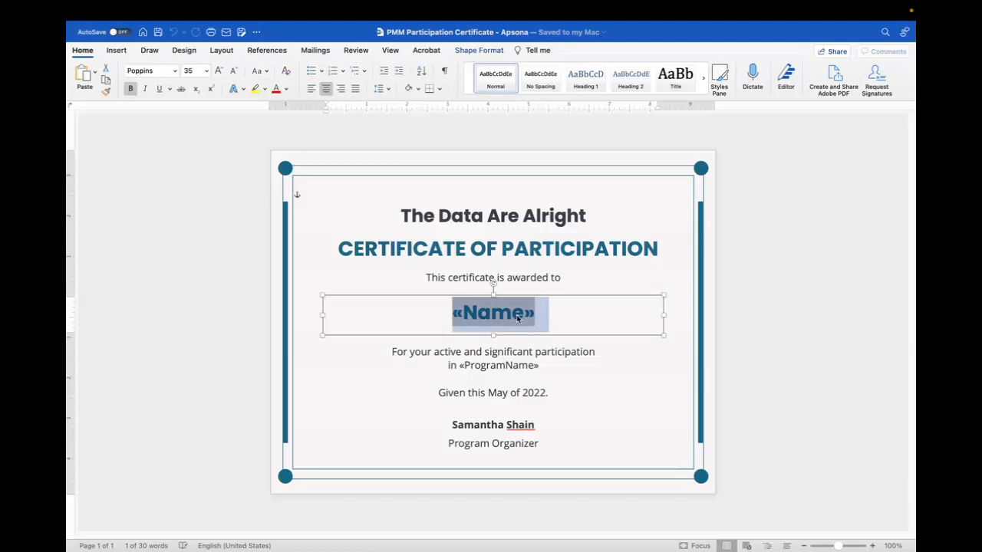
- Insert a Mail Merge MergeField named NewField after «Name» in the certificate template
{"action": "left_click", "coordinate": [559, 316]}
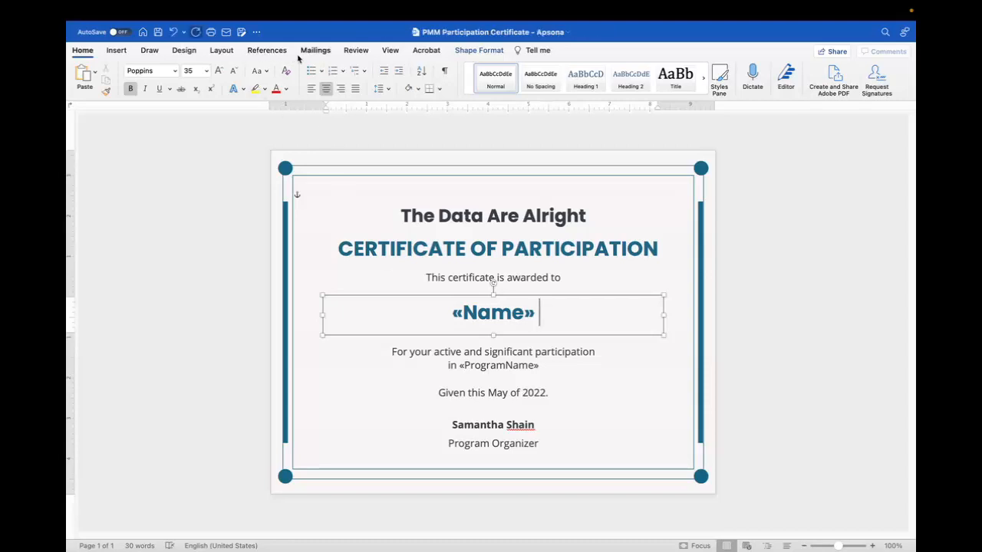
{"action": "left_click", "coordinate": [121, 52]}
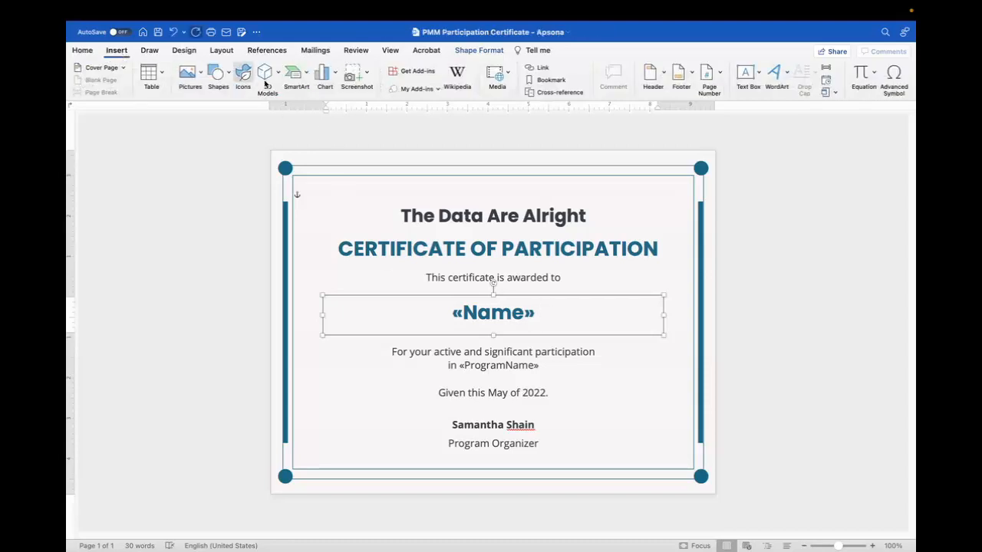
{"action": "left_click", "coordinate": [829, 69]}
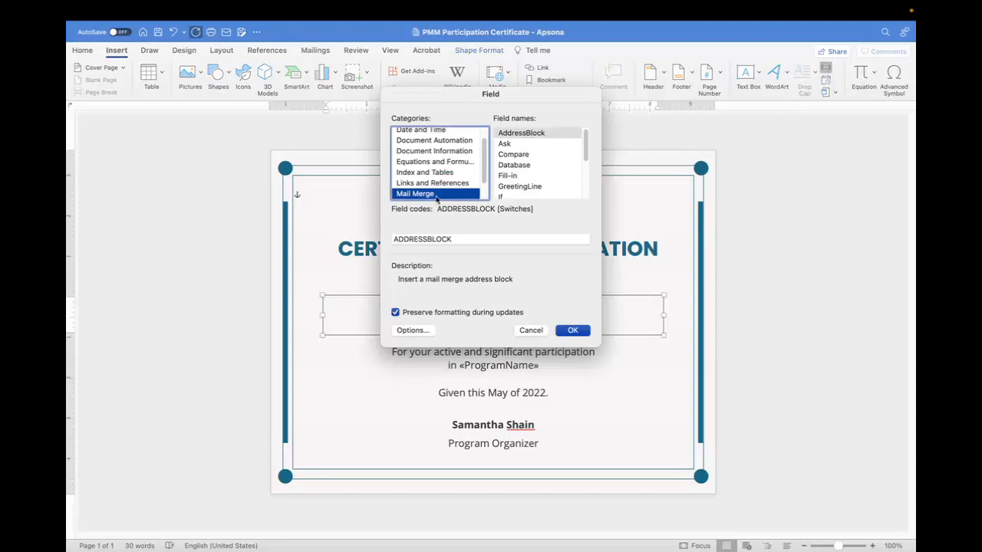
{"action": "scroll", "coordinate": [427, 142], "scroll_direction": "up", "scroll_amount": 1}
{"action": "scroll", "coordinate": [428, 141], "scroll_direction": "down", "scroll_amount": 3}
{"action": "scroll", "coordinate": [429, 142], "scroll_direction": "up", "scroll_amount": 1}
{"action": "scroll", "coordinate": [529, 161], "scroll_direction": "down", "scroll_amount": 3}
{"action": "scroll", "coordinate": [530, 161], "scroll_direction": "up", "scroll_amount": 2}
{"action": "left_click", "coordinate": [528, 159]}
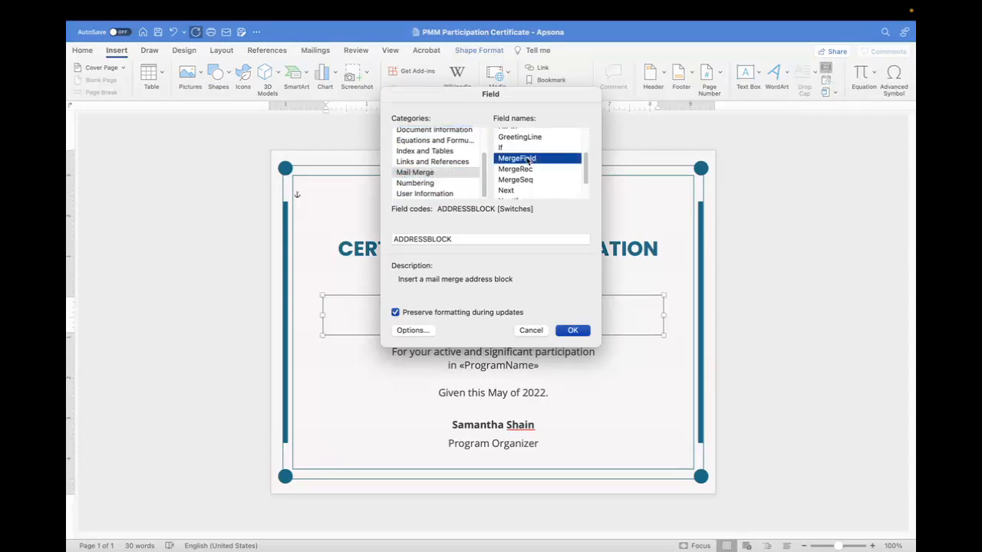
{"action": "left_click", "coordinate": [460, 240]}
{"action": "type", "text": "NewF"}
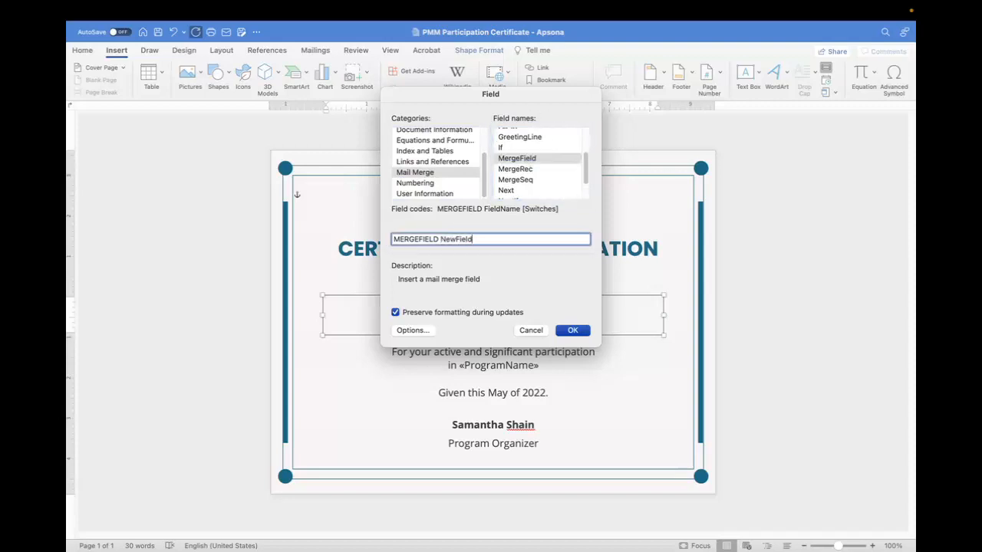
{"action": "type", "text": "ield"}
{"action": "left_click", "coordinate": [572, 330]}
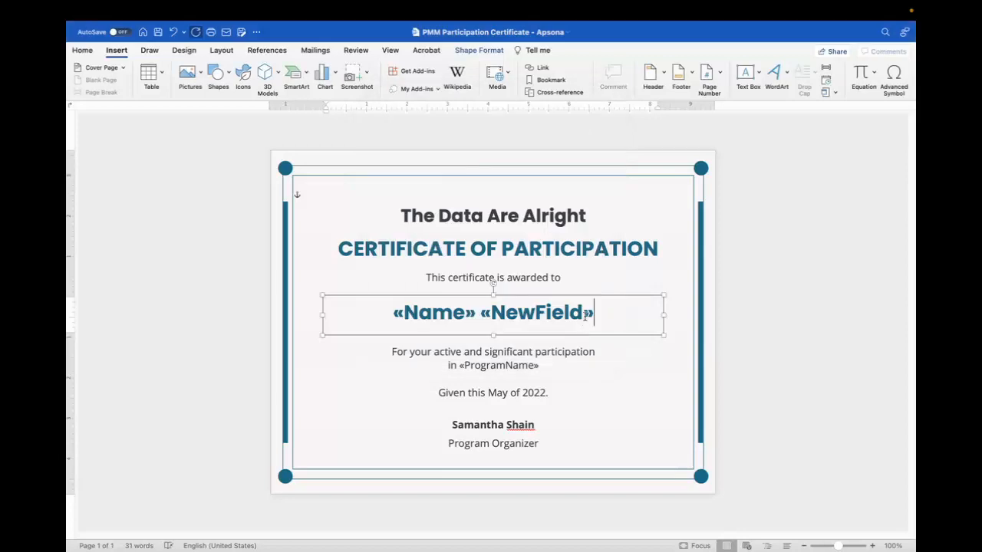
- Try entering plain angle brackets "<<>>" after the inserted merge field
{"action": "type", "text": "<<>>"}
{"action": "key", "text": "BackSpace"}
{"action": "key", "text": "BackSpace"}
{"action": "key", "text": "BackSpace"}
{"action": "key", "text": "BackSpace"}
- Switch back to Apsona in the browser and show the list of merge actions from its settings
{"action": "key", "text": "ctrl+Right"}
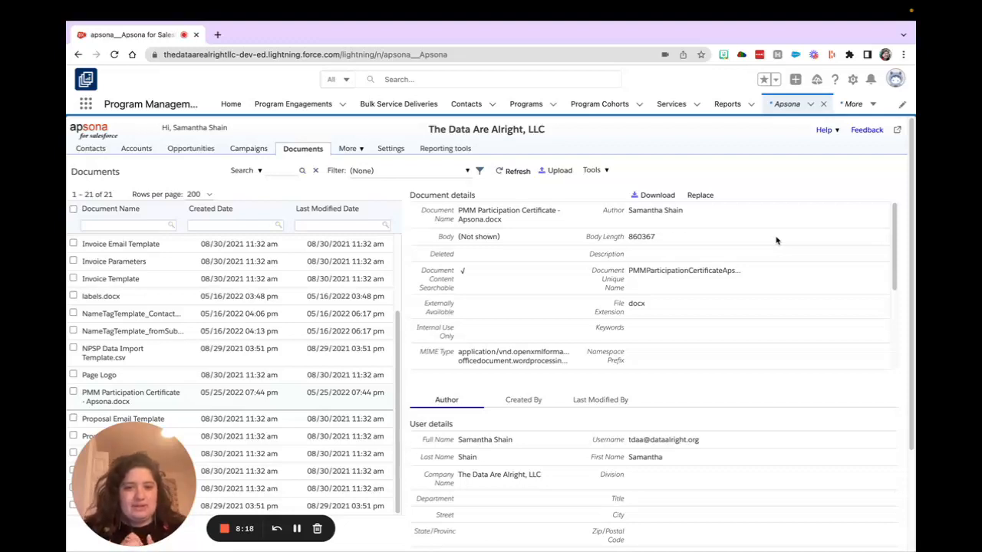
{"action": "left_click", "coordinate": [389, 150]}
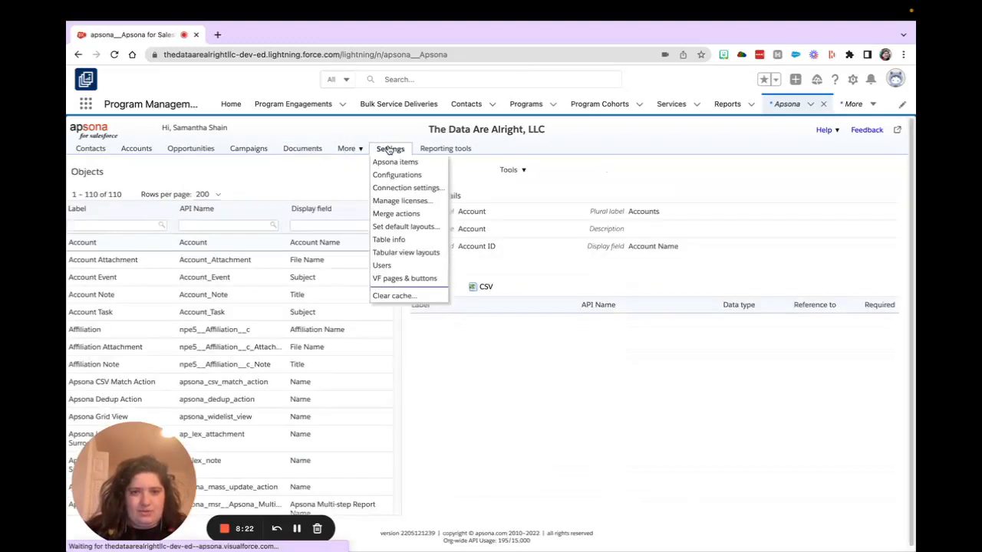
{"action": "left_click", "coordinate": [419, 214]}
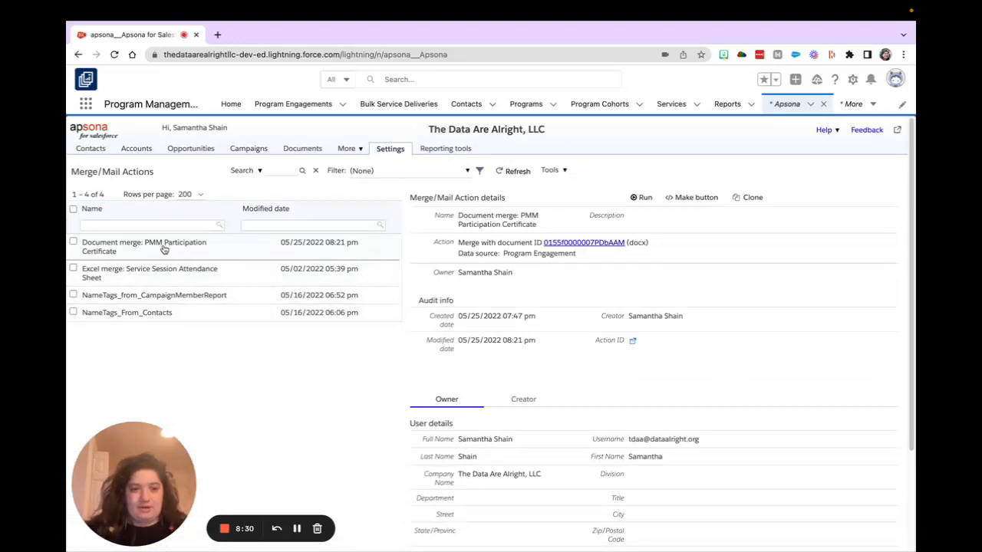
- Generate Salesforce Lightning button code for the PMM Participation Certificate merge, used in Detail page for Program Cohort (via .Program Cohort), and select the code
{"action": "left_click", "coordinate": [690, 198]}
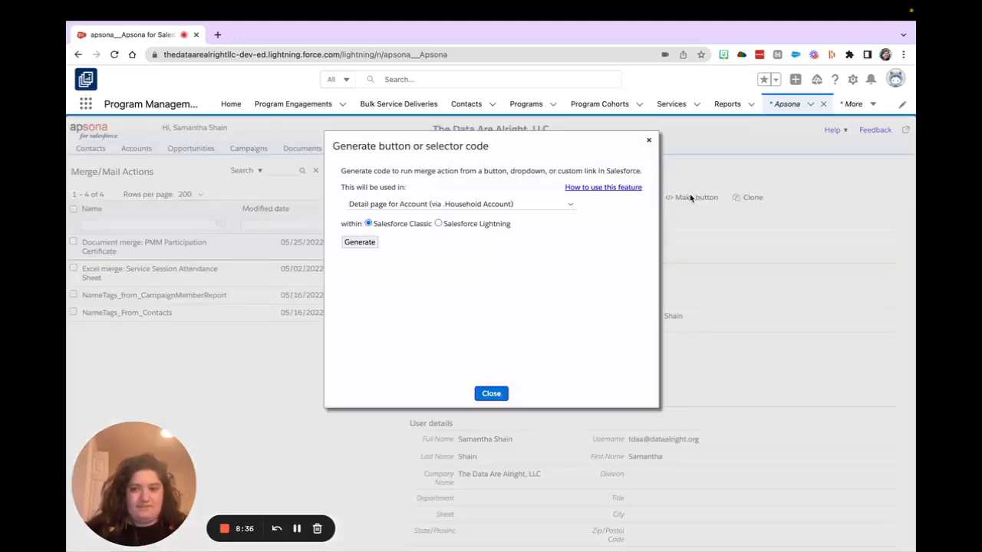
{"action": "left_click", "coordinate": [648, 141]}
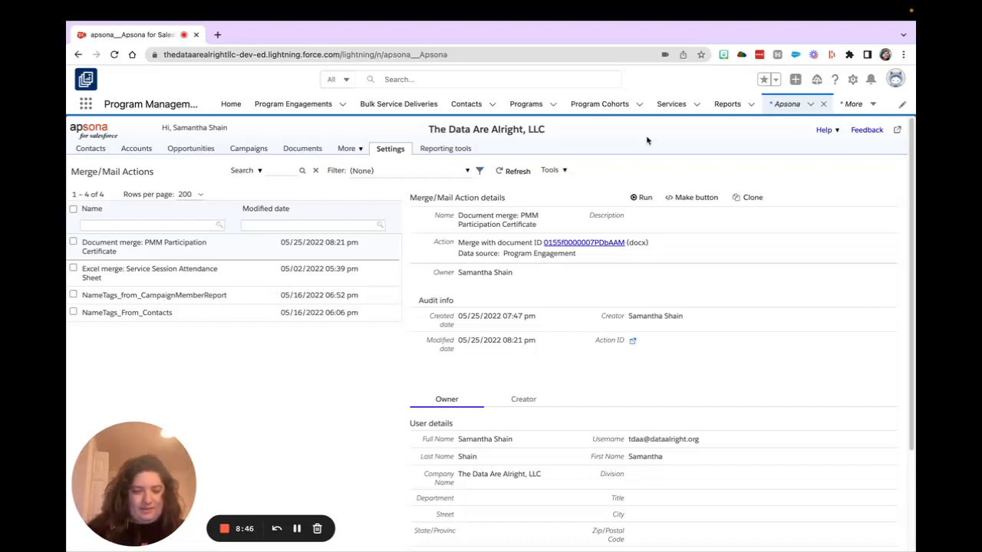
{"action": "left_click", "coordinate": [695, 198]}
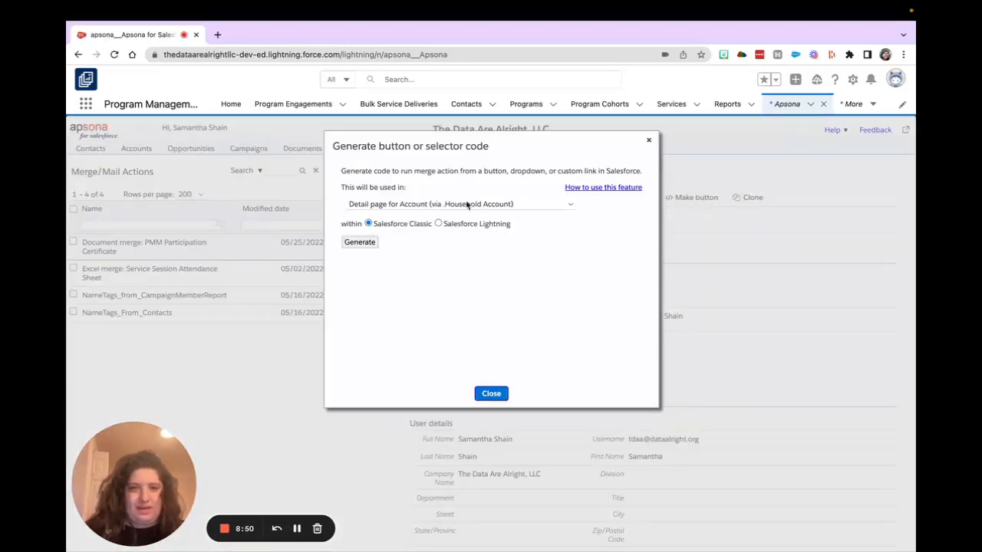
{"action": "left_click", "coordinate": [448, 223]}
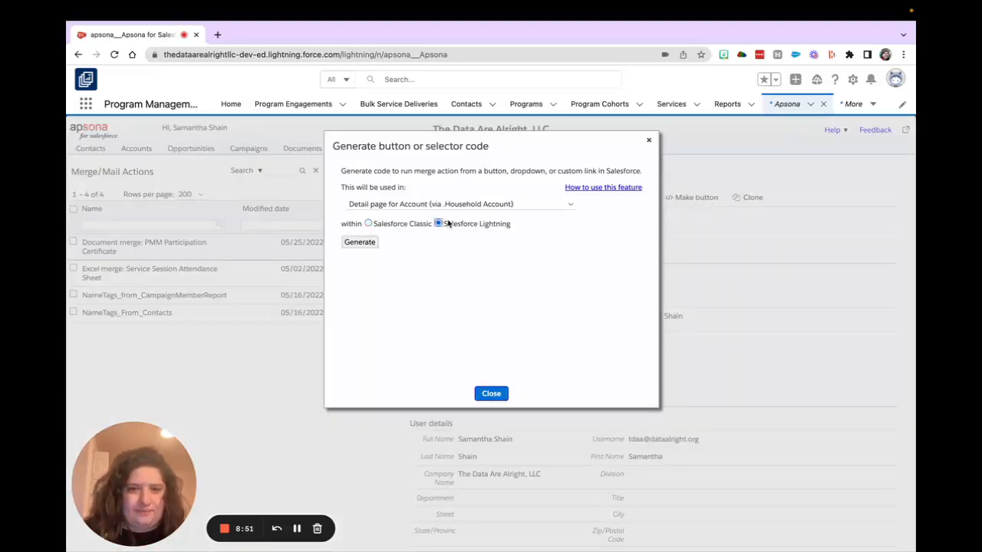
{"action": "left_click", "coordinate": [521, 205]}
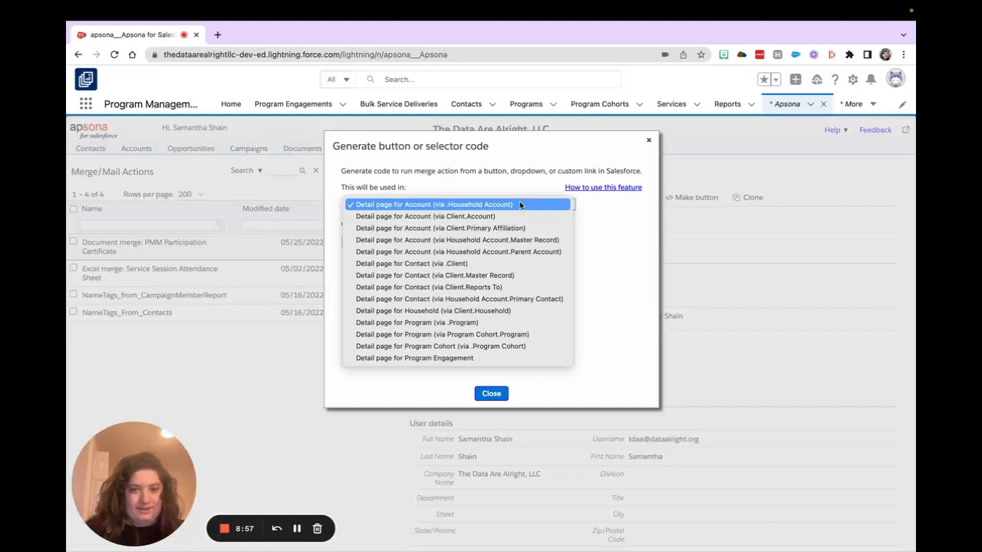
{"action": "left_click", "coordinate": [509, 346]}
{"action": "left_click", "coordinate": [360, 241]}
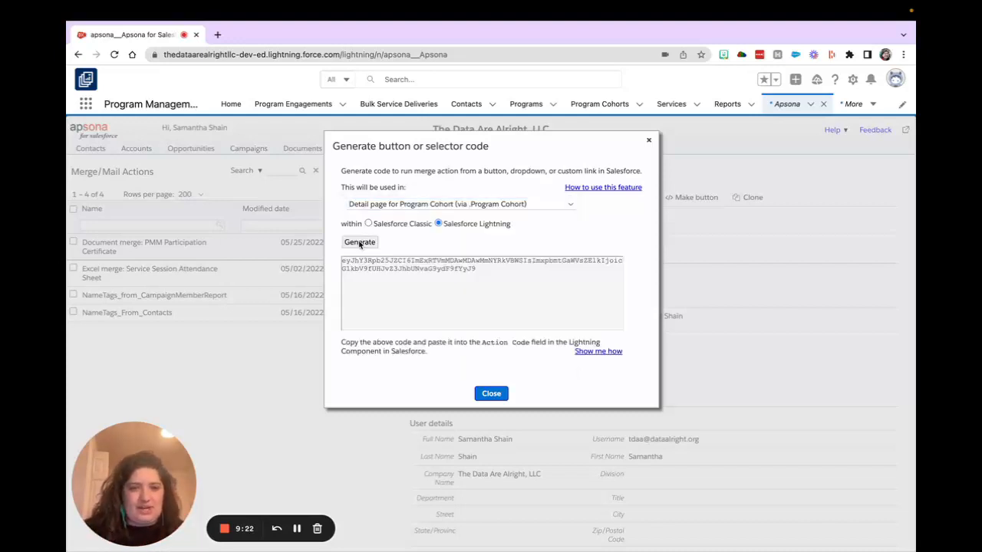
{"action": "left_click", "coordinate": [437, 270]}
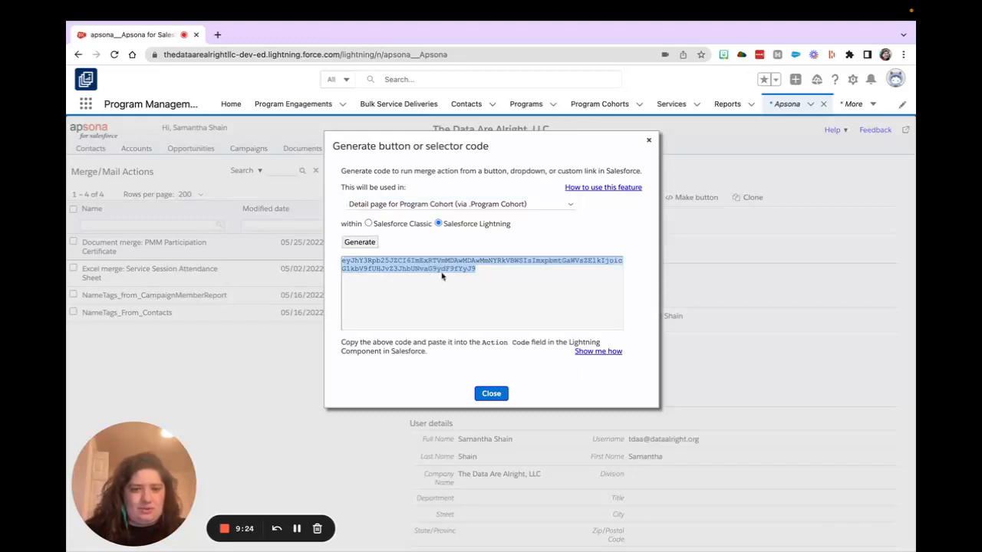
{"action": "left_click", "coordinate": [649, 140]}
- Open the May 2022 program cohort record and bring up its page for editing in Lightning App Builder
{"action": "left_click", "coordinate": [853, 104]}
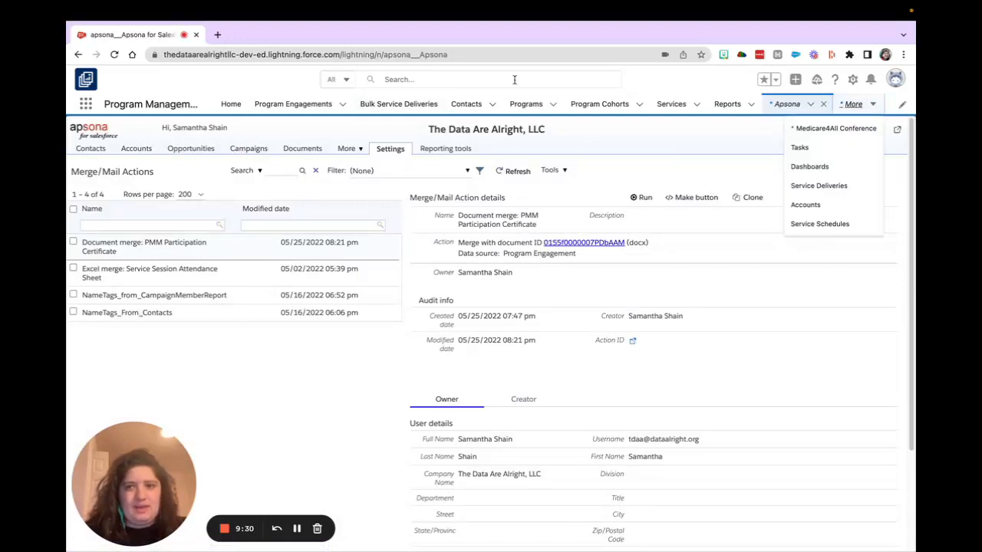
{"action": "left_click", "coordinate": [606, 105]}
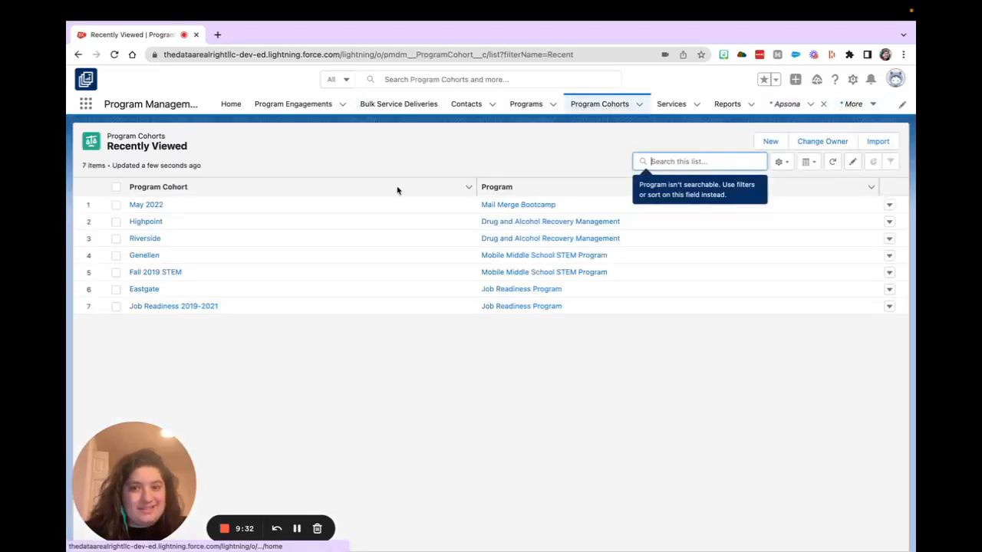
{"action": "left_click", "coordinate": [149, 205]}
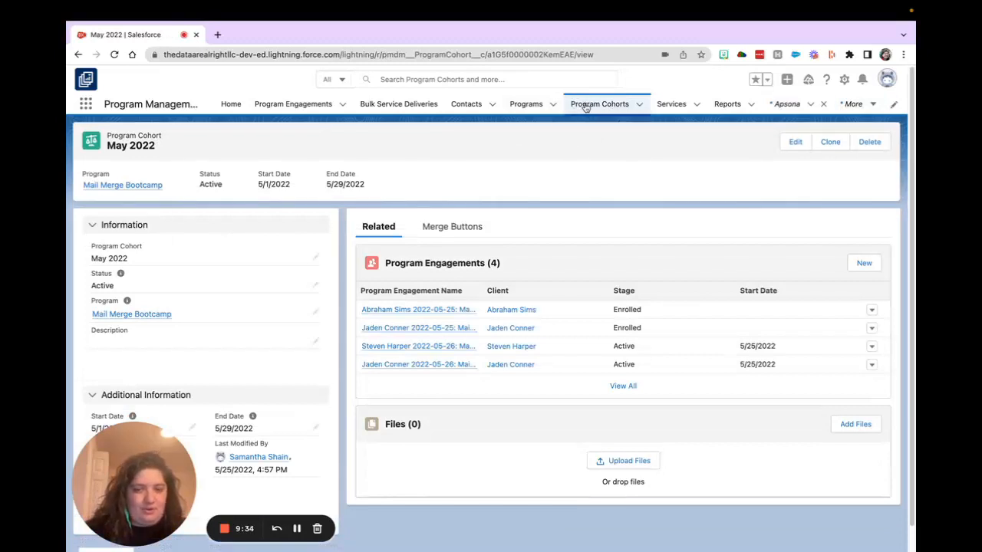
{"action": "left_click", "coordinate": [844, 79]}
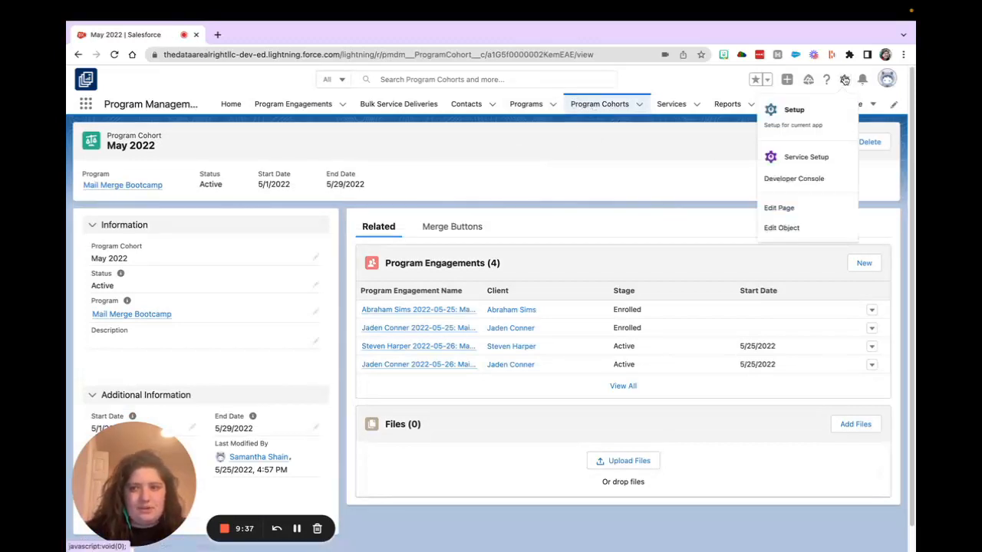
{"action": "left_click", "coordinate": [815, 211]}
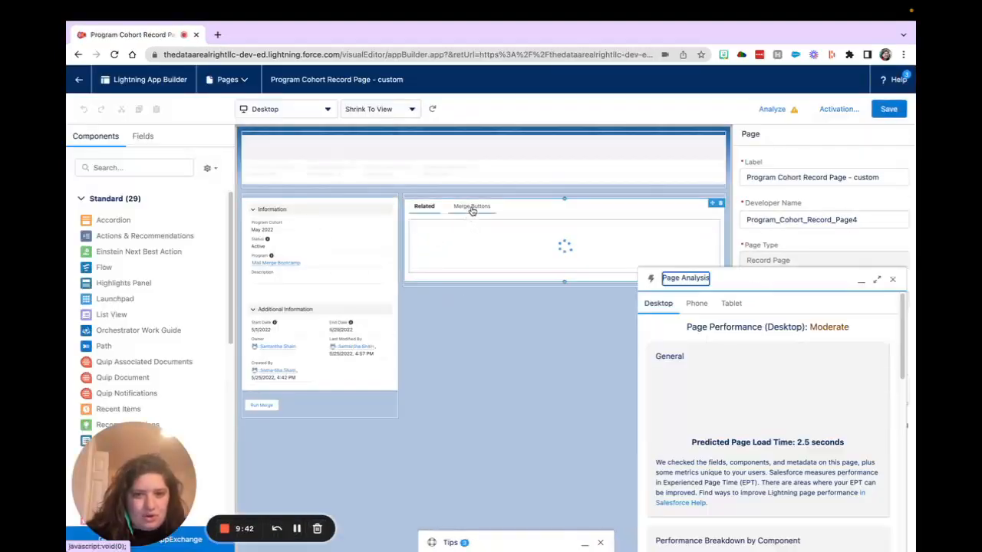
- Show the Merge Buttons tab in the page layout and add an Apsona Doc Gen Button V2 component below the tabs component
{"action": "left_click", "coordinate": [471, 208]}
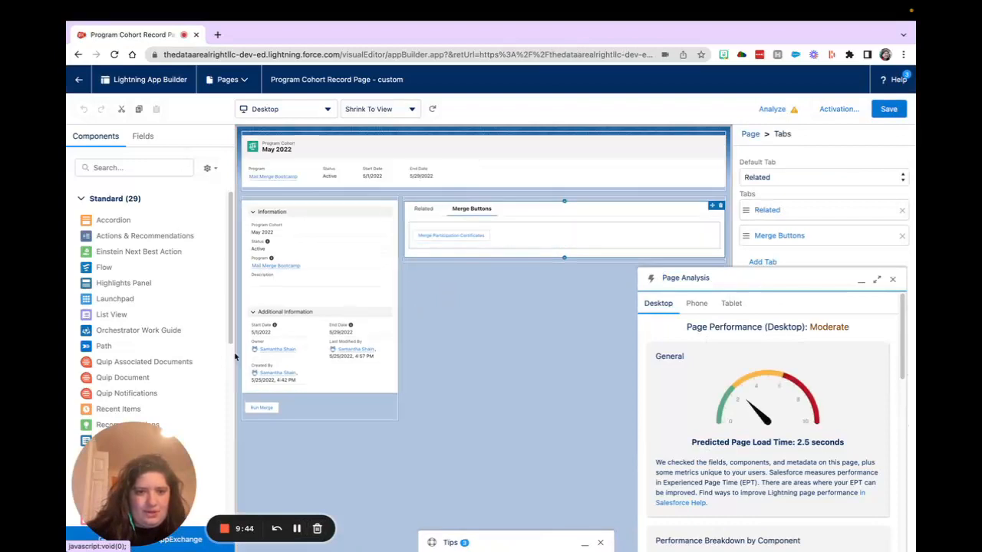
{"action": "scroll", "coordinate": [164, 350], "scroll_direction": "down", "scroll_amount": 10}
{"action": "left_click_drag", "start_coordinate": [138, 451], "coordinate": [138, 203]}
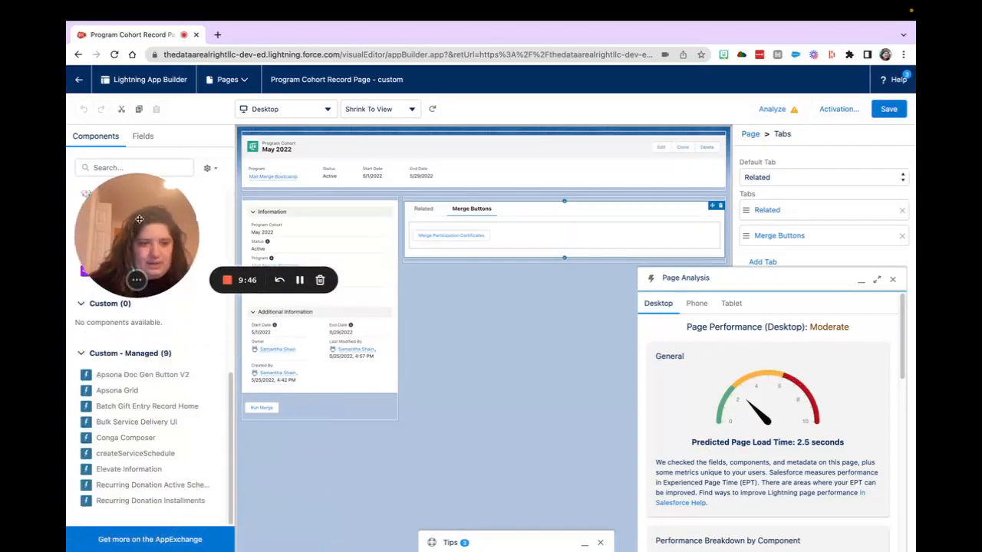
{"action": "left_click_drag", "start_coordinate": [135, 376], "coordinate": [471, 261]}
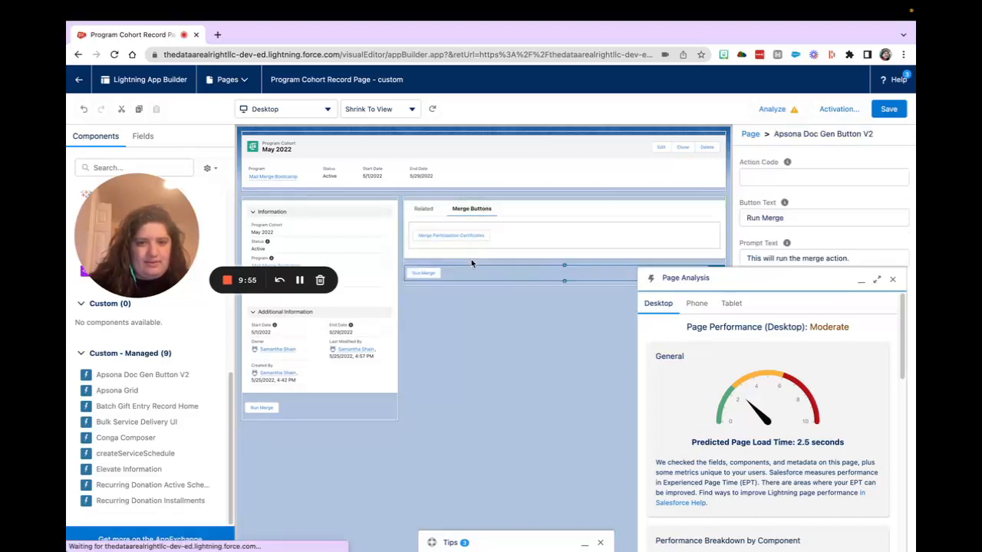
- Examine the action code and button text of the existing Merge Participation Certificates button, closing the page analysis
{"action": "left_click", "coordinate": [439, 235]}
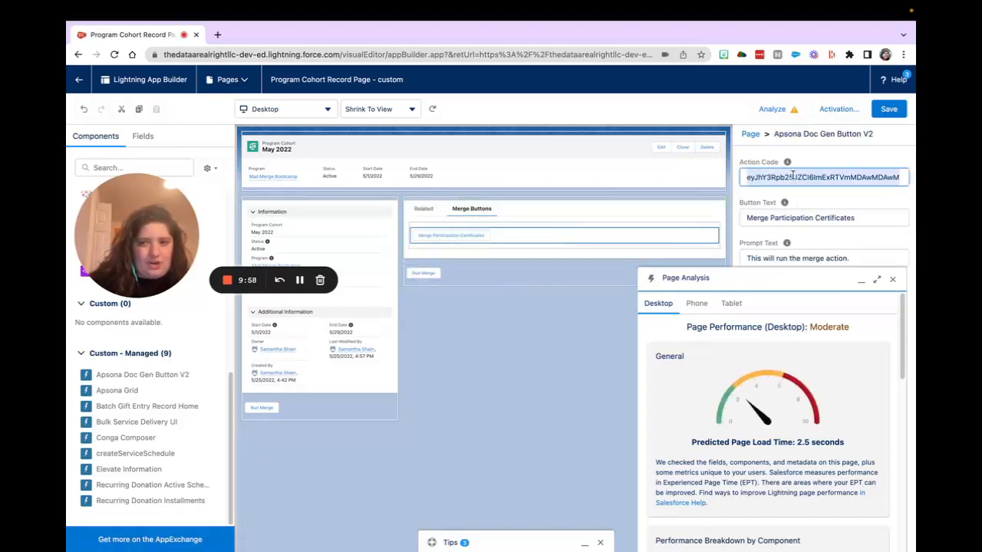
{"action": "left_click", "coordinate": [893, 279]}
{"action": "left_click_drag", "start_coordinate": [744, 218], "coordinate": [875, 218]}
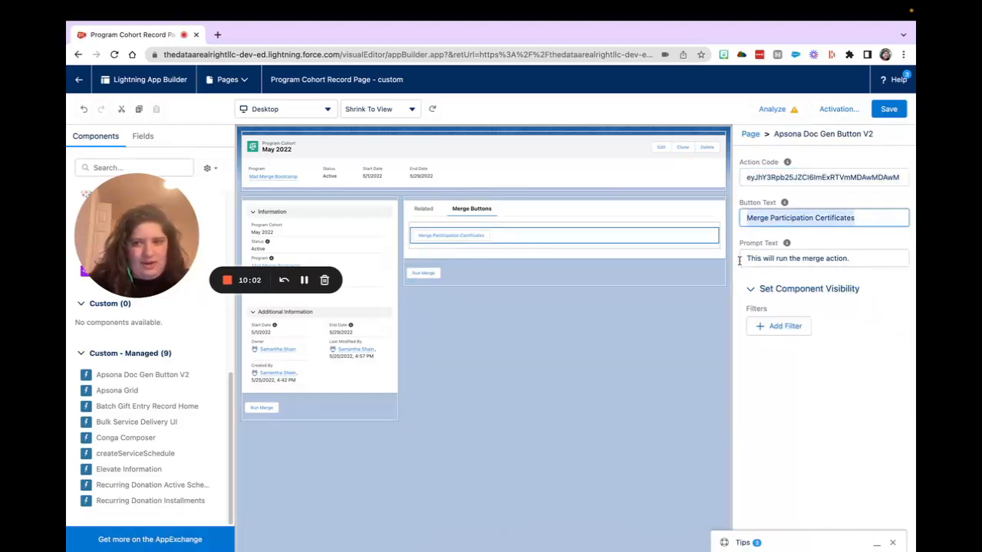
- Delete both Run Merge buttons from the cohort record page, and save the page before returning to the May 2022 record
{"action": "left_click", "coordinate": [700, 274]}
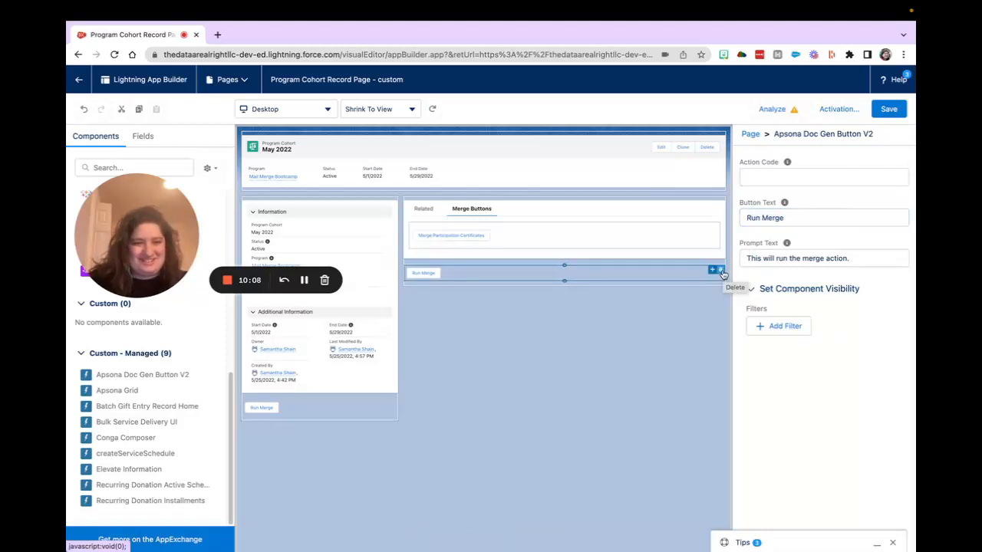
{"action": "left_click", "coordinate": [722, 274]}
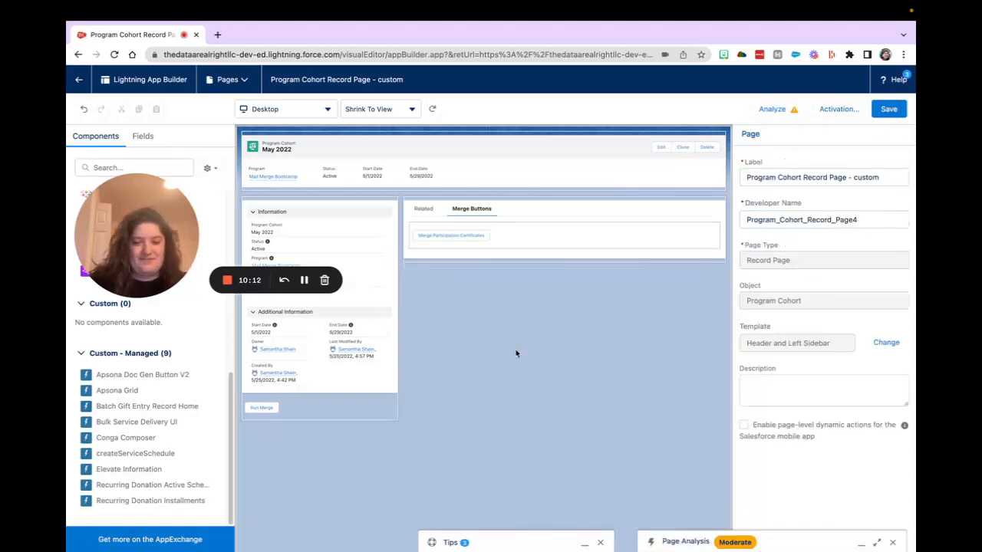
{"action": "left_click", "coordinate": [322, 409]}
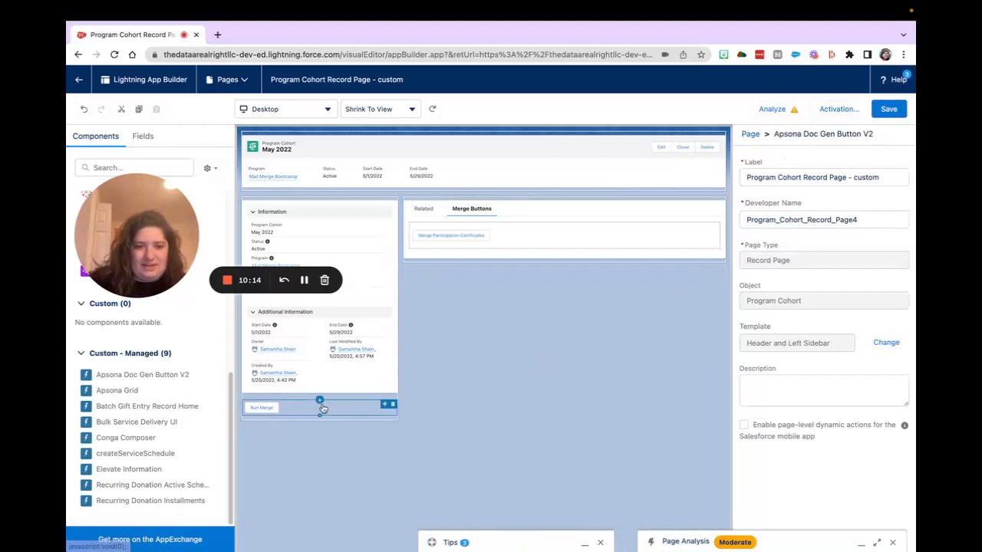
{"action": "left_click", "coordinate": [393, 405]}
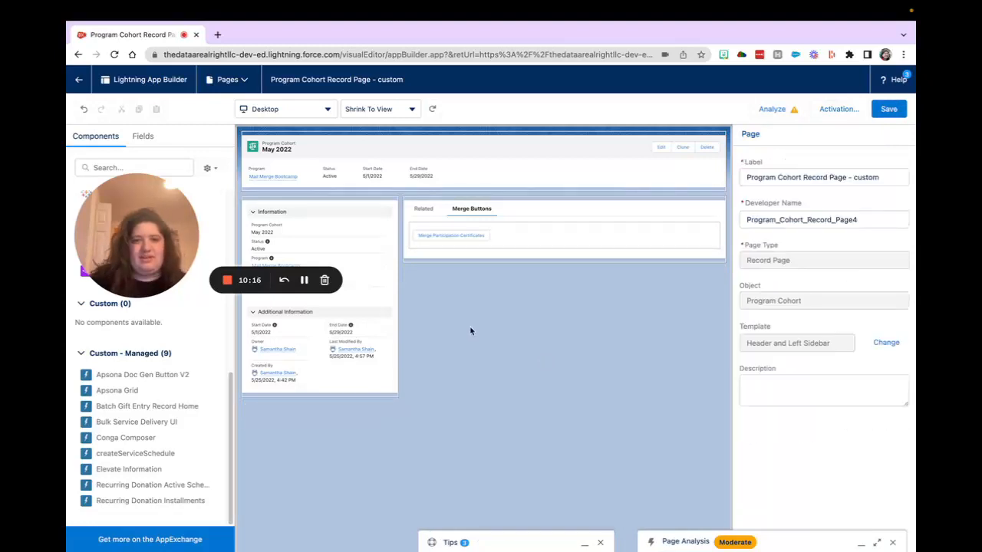
{"action": "key", "text": "ctrl+s"}
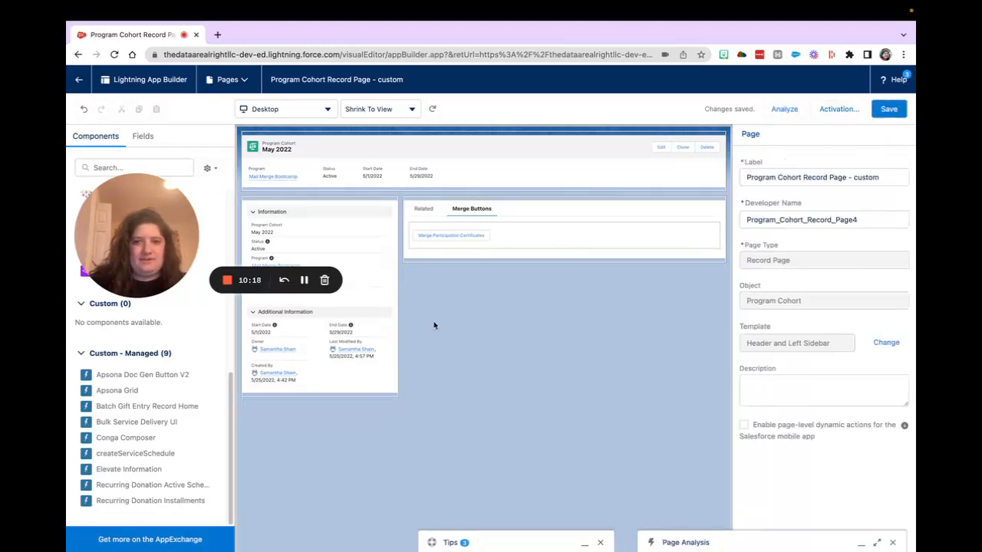
{"action": "left_click", "coordinate": [79, 80]}
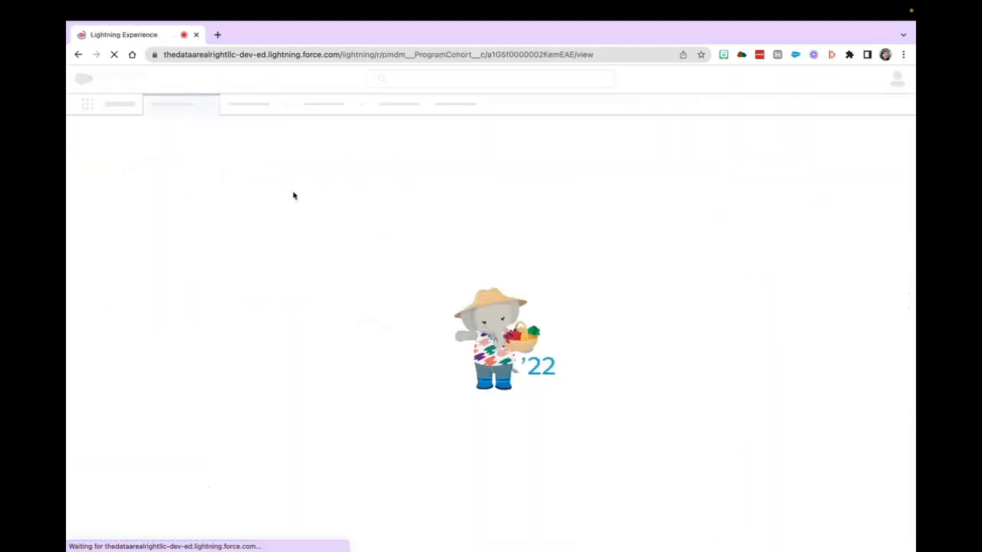